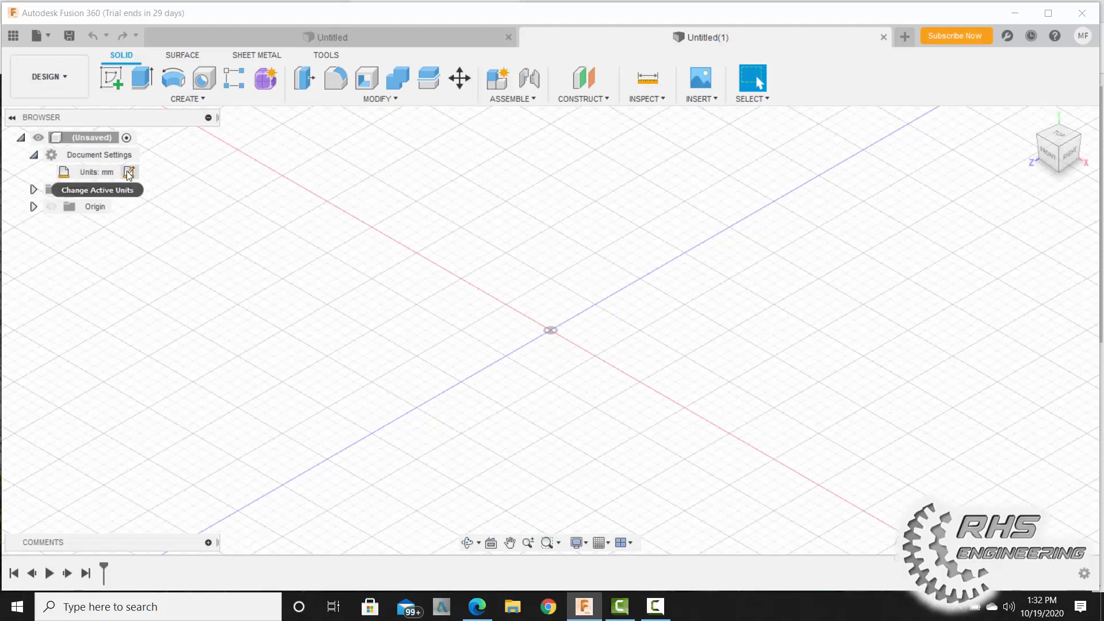
Step: Change the document's active units from millimetres to Inch
{"action": "left_click", "coordinate": [129, 171]}
{"action": "left_click", "coordinate": [1034, 214]}
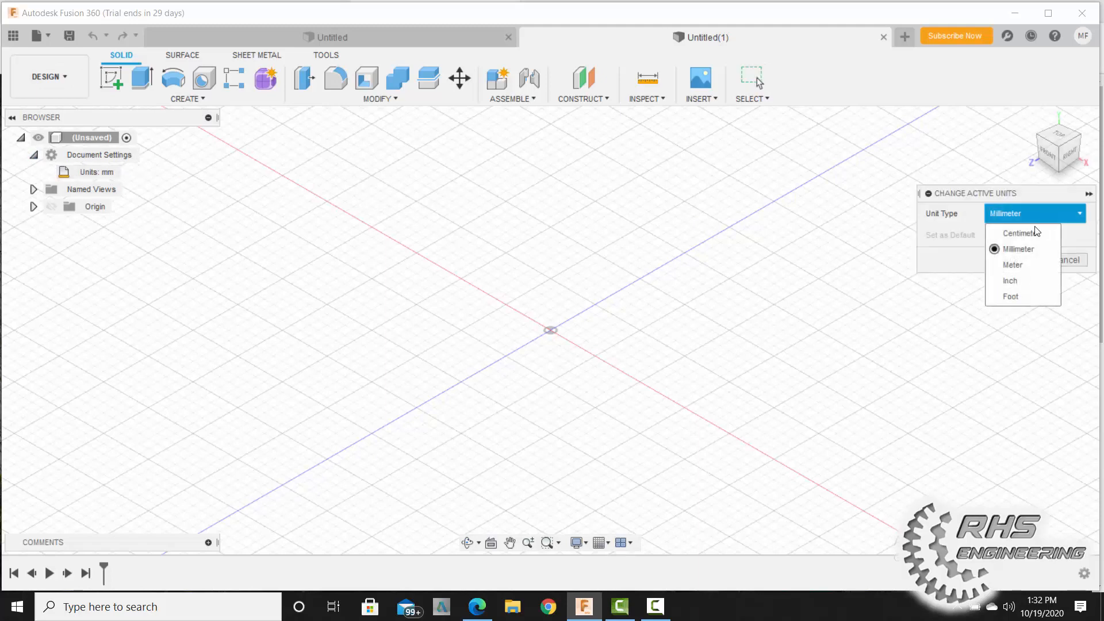
{"action": "left_click", "coordinate": [1016, 281]}
{"action": "left_click", "coordinate": [1016, 260]}
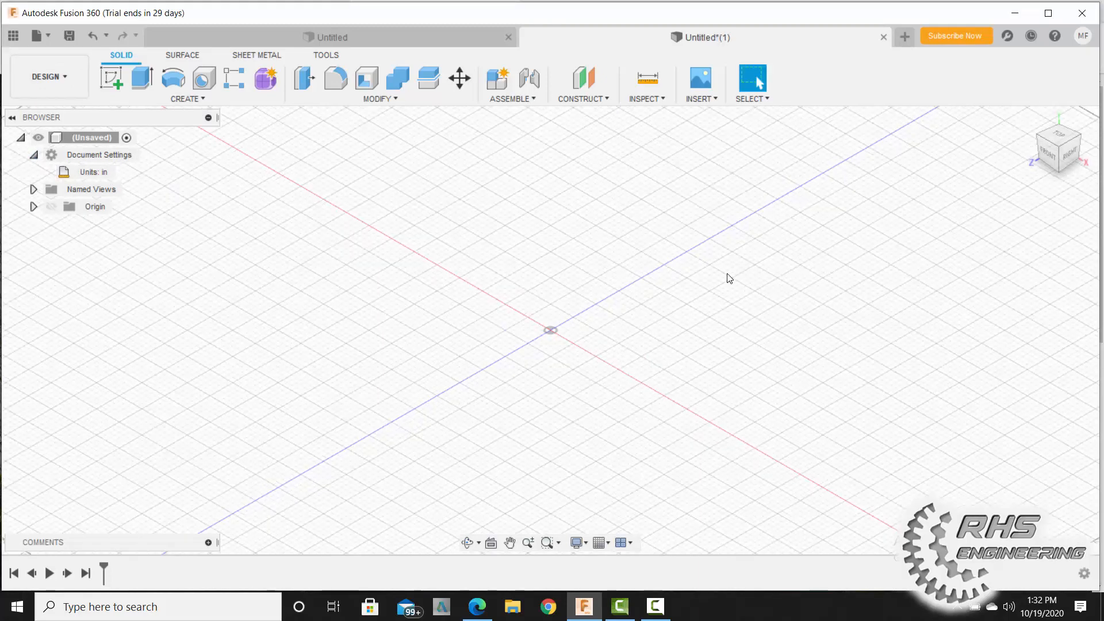
Step: Start a sketch on the front plane and draw a vertical 1.5 in line upward from the origin
{"action": "left_click", "coordinate": [111, 81]}
{"action": "left_click", "coordinate": [595, 307]}
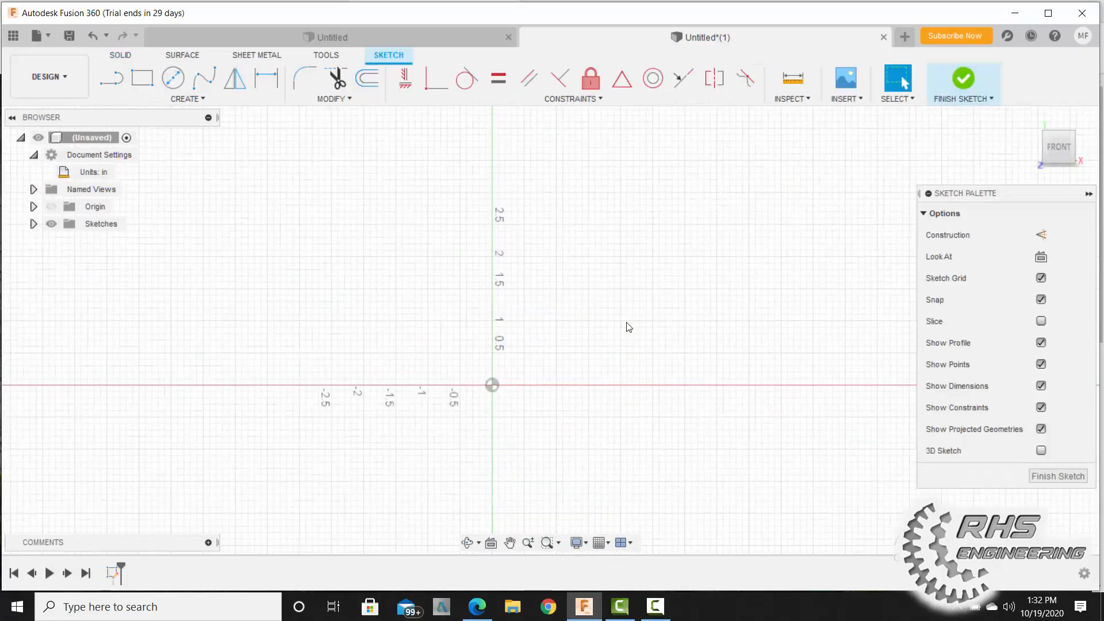
{"action": "scroll", "coordinate": [535, 453], "scroll_direction": "up", "scroll_amount": 3}
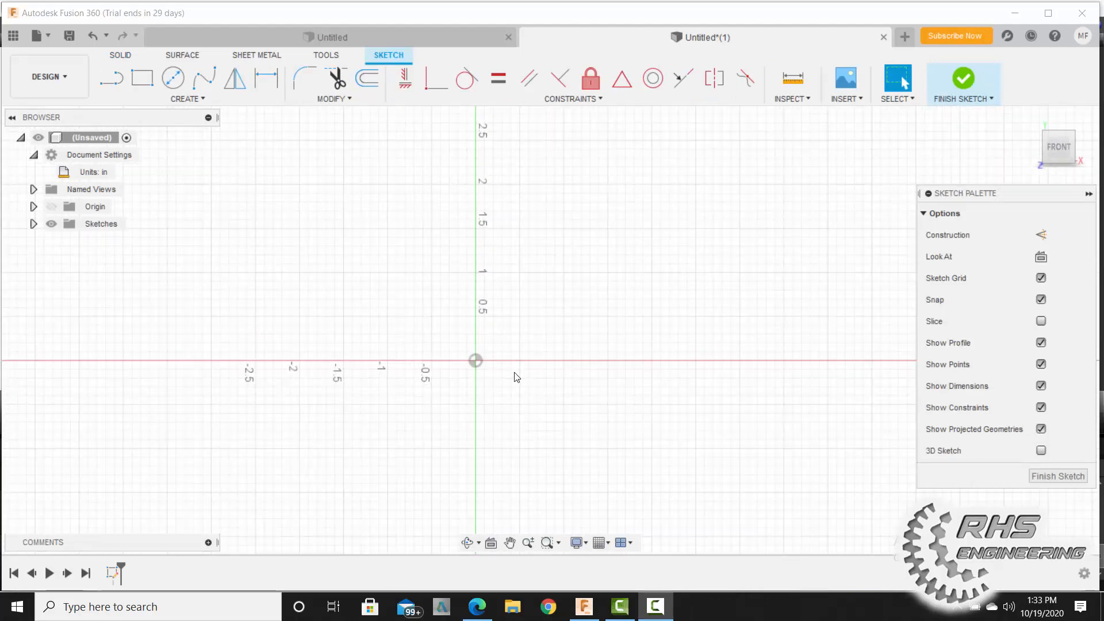
{"action": "middle_click_drag", "start_coordinate": [517, 372], "coordinate": [521, 428]}
{"action": "scroll", "coordinate": [522, 419], "scroll_direction": "up", "scroll_amount": 1}
{"action": "scroll", "coordinate": [523, 422], "scroll_direction": "up", "scroll_amount": 1}
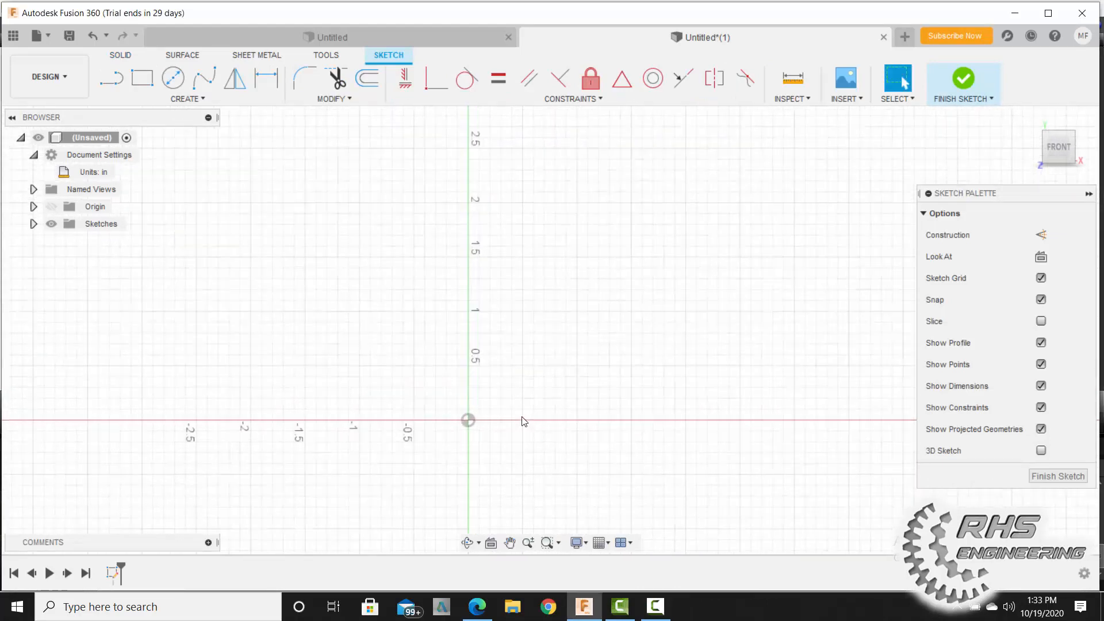
{"action": "left_click", "coordinate": [109, 79]}
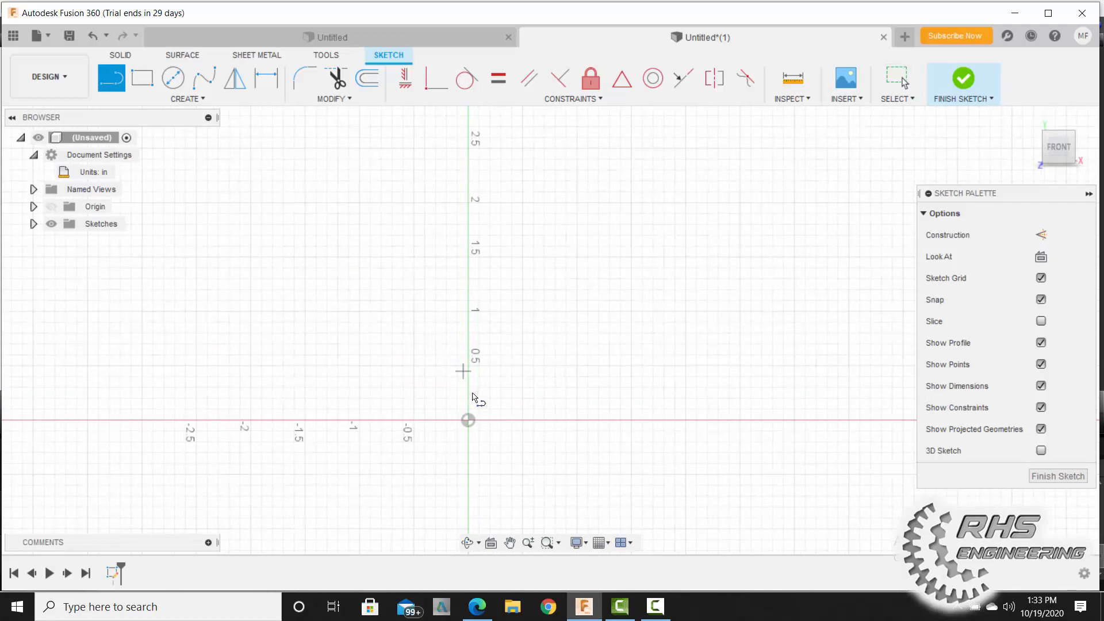
{"action": "left_click", "coordinate": [468, 420]}
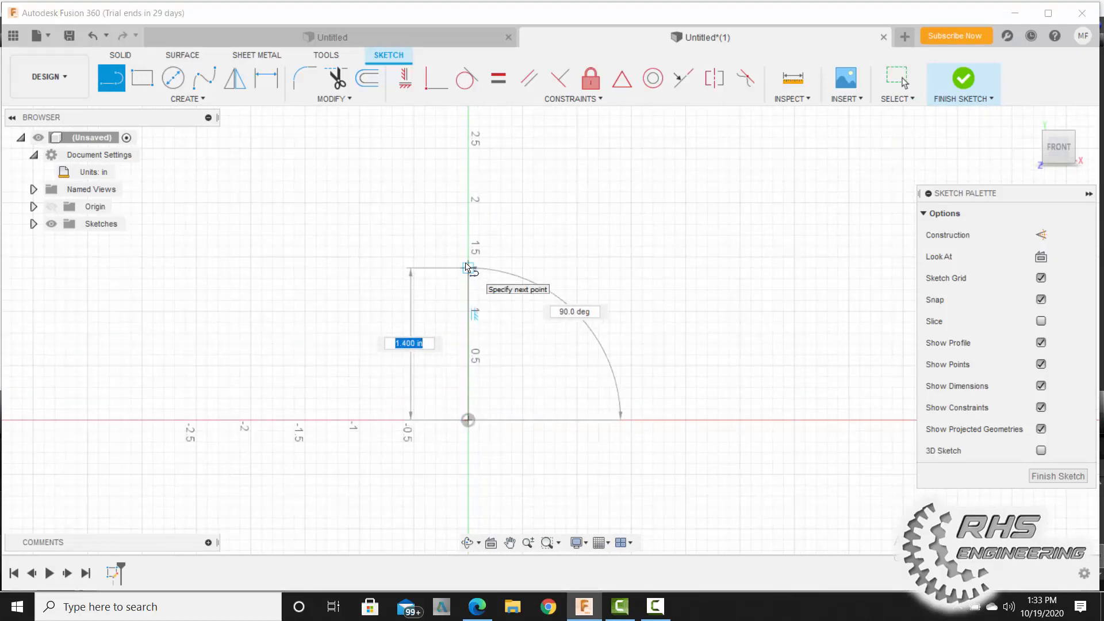
{"action": "type", "text": "1.5"}
{"action": "key", "text": "Return"}
{"action": "key", "text": "Escape"}
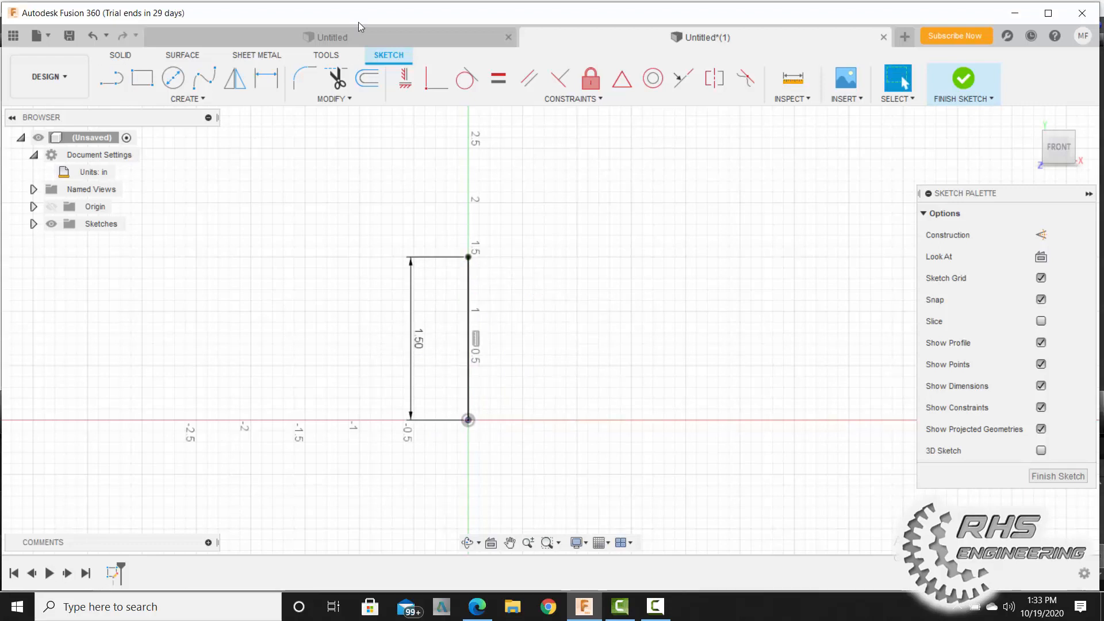
Step: Draw a horizontal 0.5 in line to the right from the upper end of the vertical line
{"action": "left_click", "coordinate": [111, 78]}
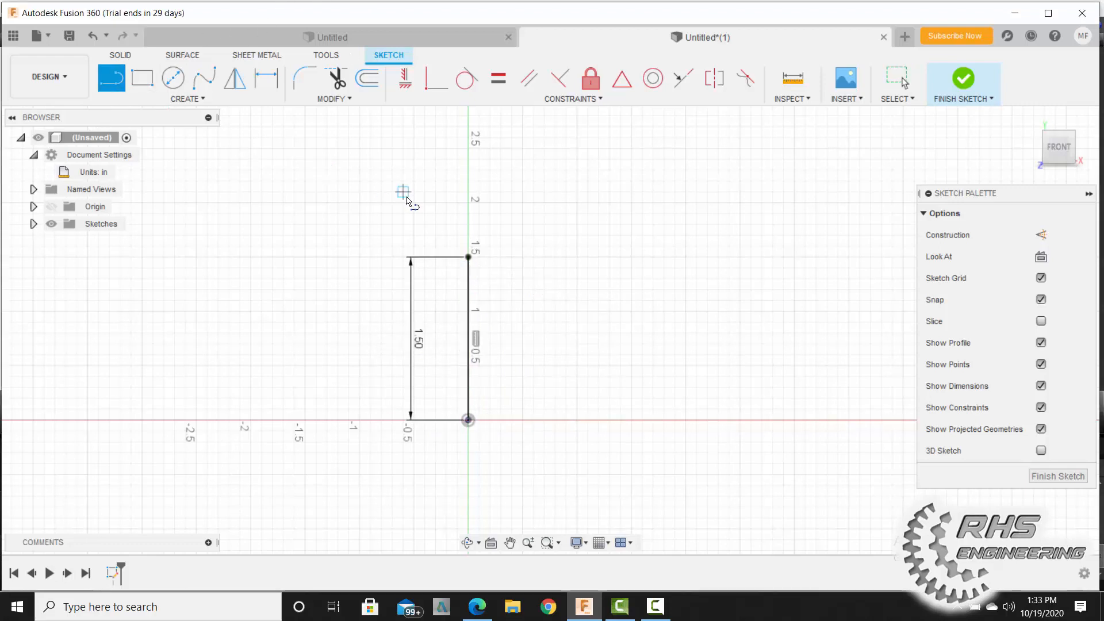
{"action": "left_click", "coordinate": [467, 257]}
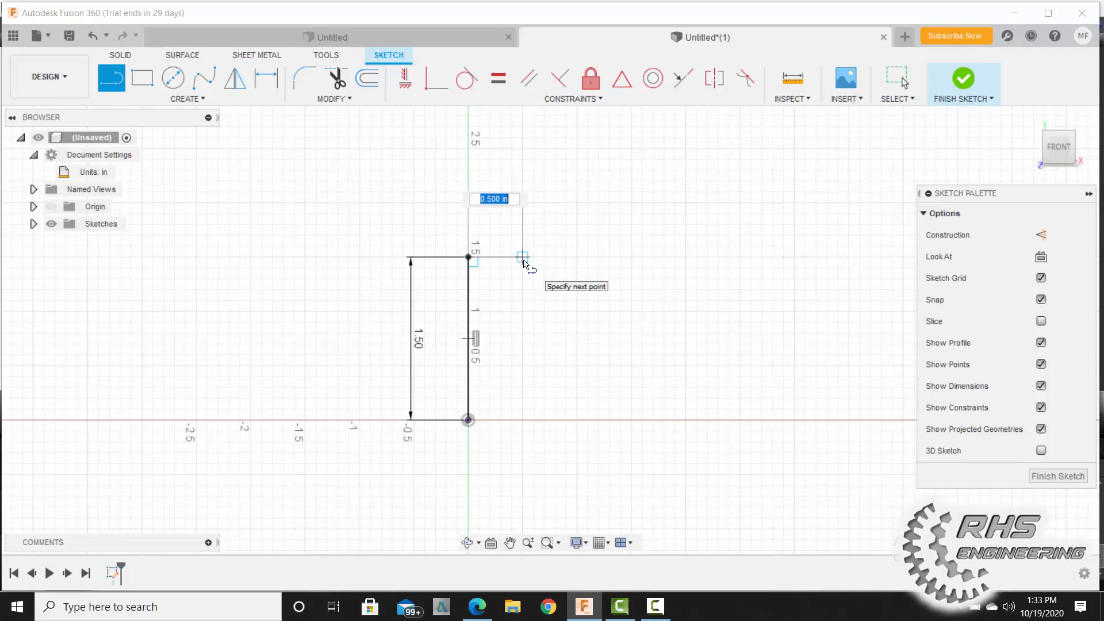
{"action": "type", "text": "0.5"}
{"action": "key", "text": "Return"}
{"action": "key", "text": "Escape"}
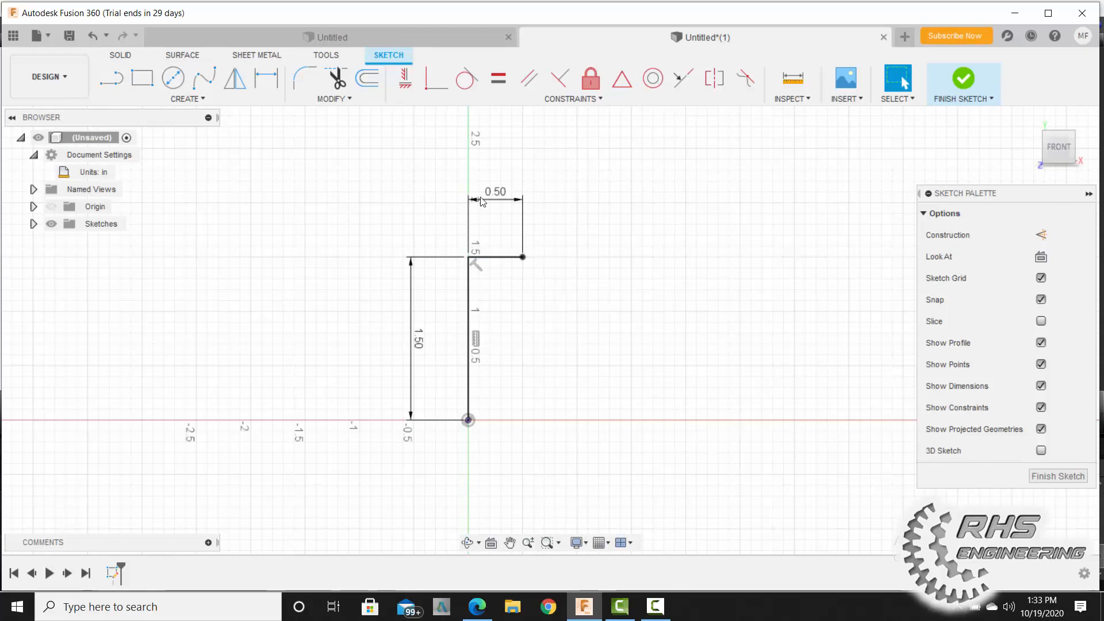
Step: Close the L-shaped profile with lines down, about 1.4 in right, down to the horizontal axis and back to the origin
{"action": "left_click", "coordinate": [121, 83]}
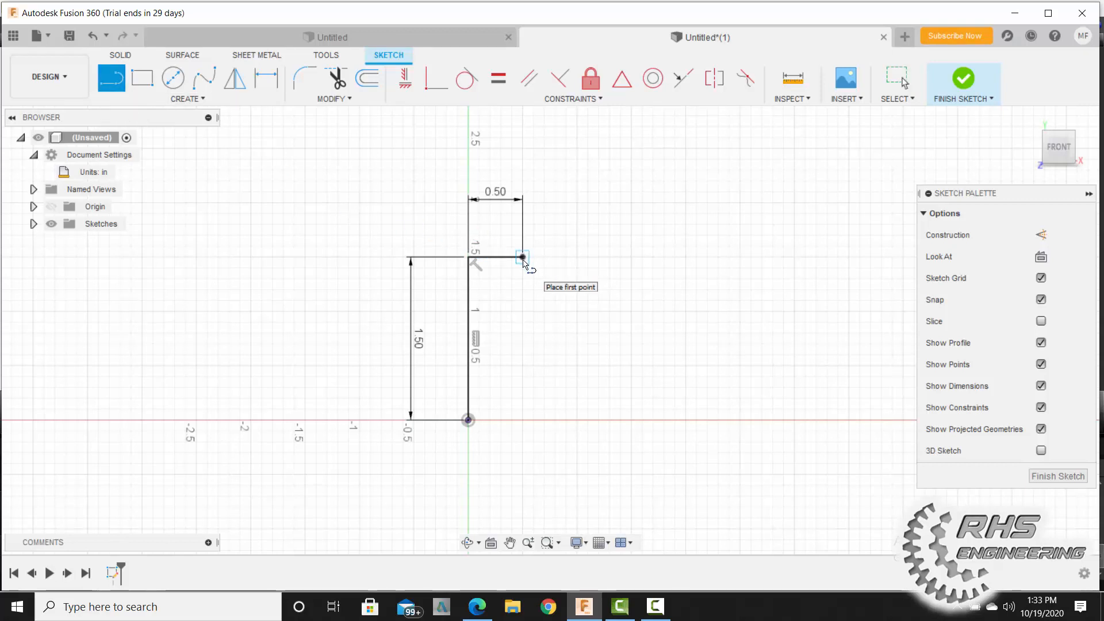
{"action": "left_click", "coordinate": [522, 258]}
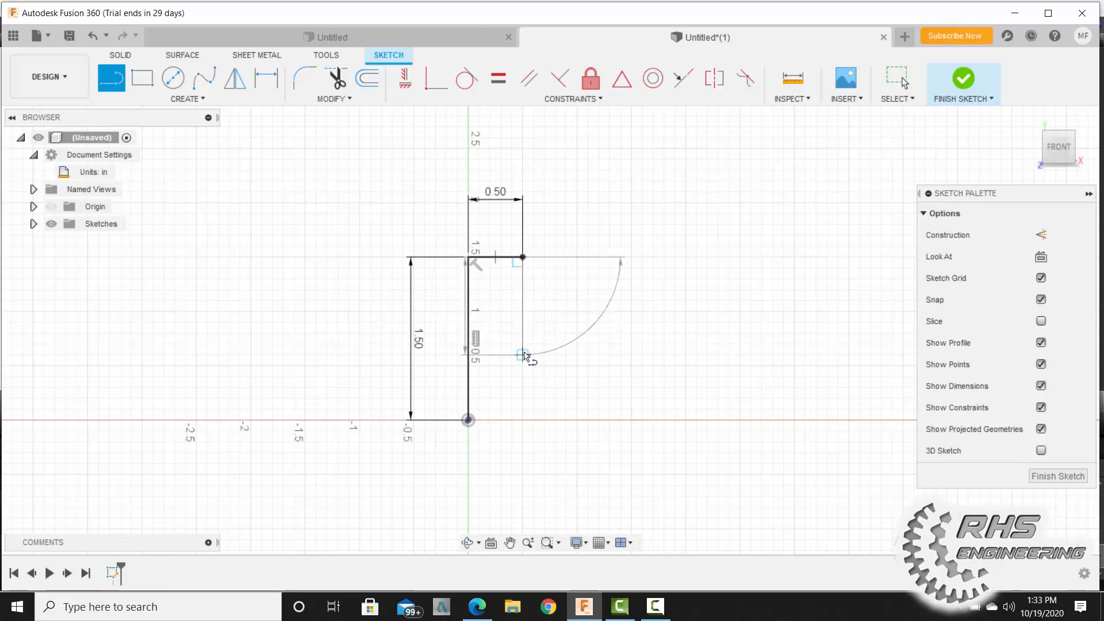
{"action": "left_click", "coordinate": [522, 354]}
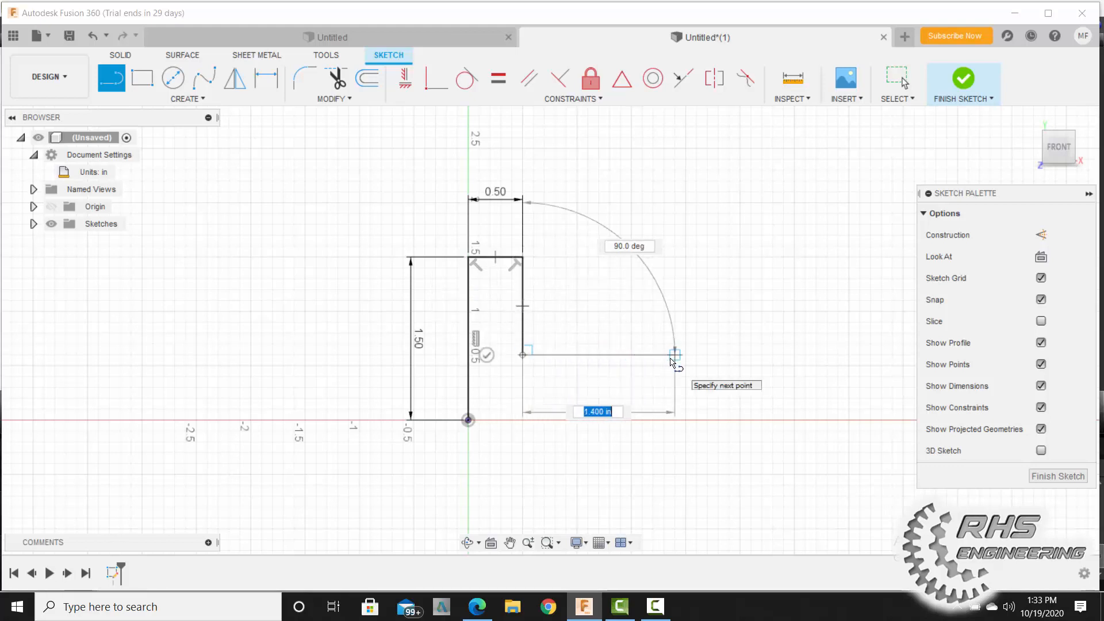
{"action": "left_click", "coordinate": [675, 355]}
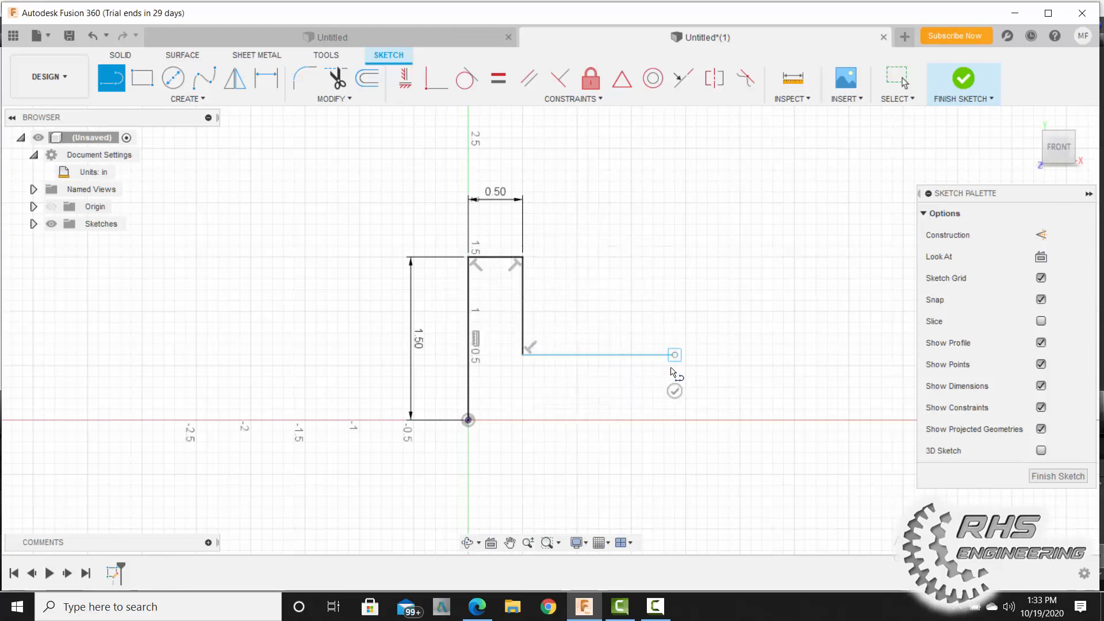
{"action": "left_click", "coordinate": [674, 420]}
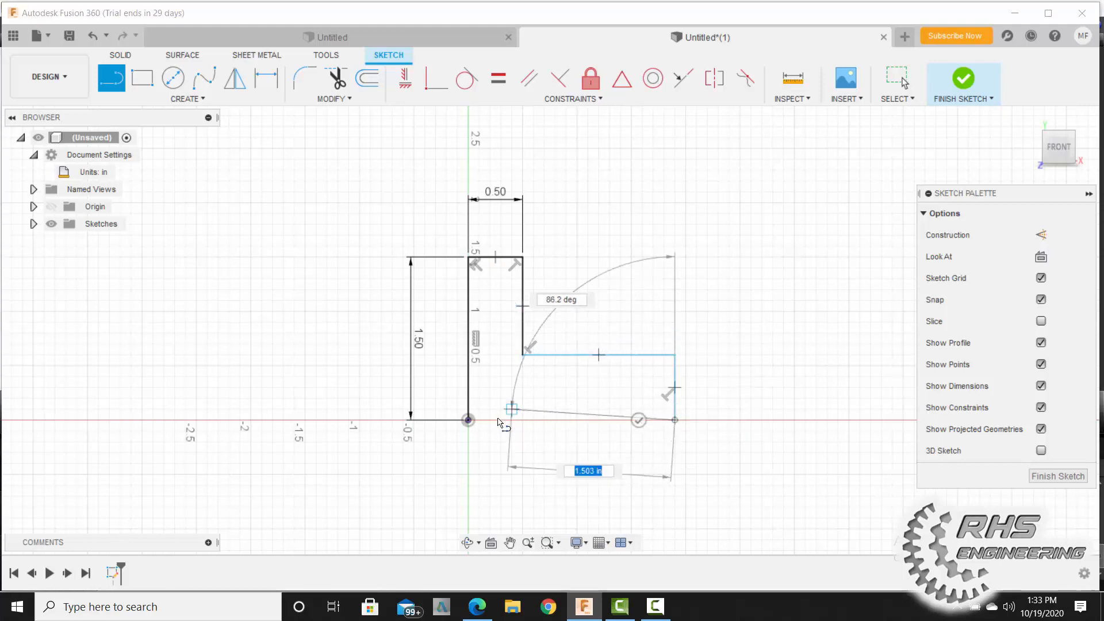
{"action": "left_click", "coordinate": [469, 421]}
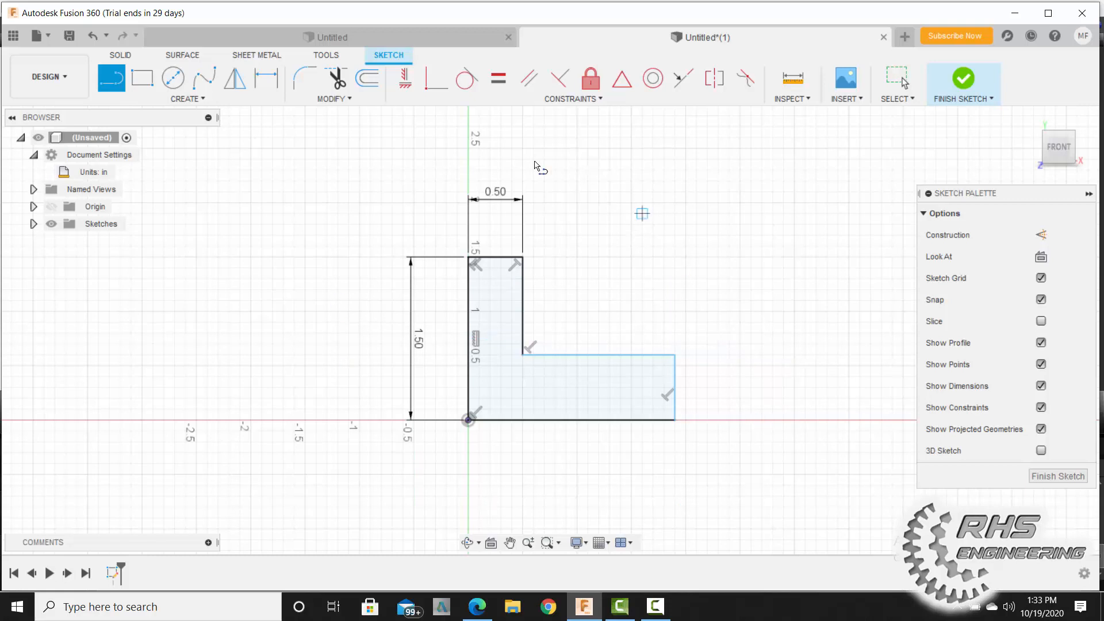
{"action": "key", "text": "Escape"}
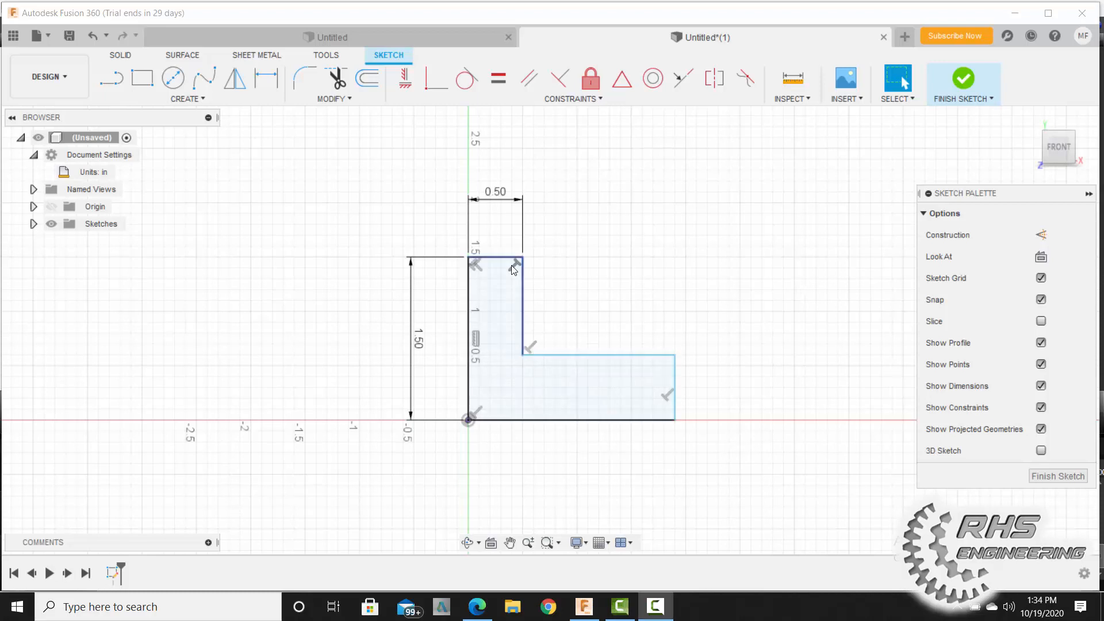
Step: Delete the vertical and perpendicular constraints from the lines of the L-shaped profile
{"action": "left_click", "coordinate": [474, 266]}
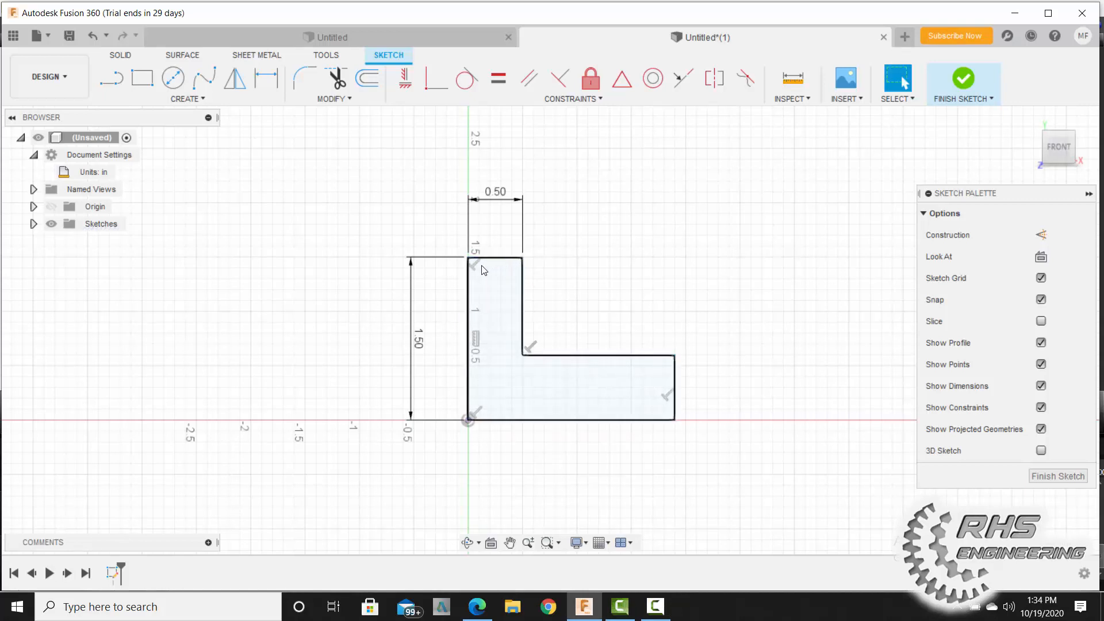
{"action": "left_click", "coordinate": [476, 339]}
{"action": "key", "text": "Delete"}
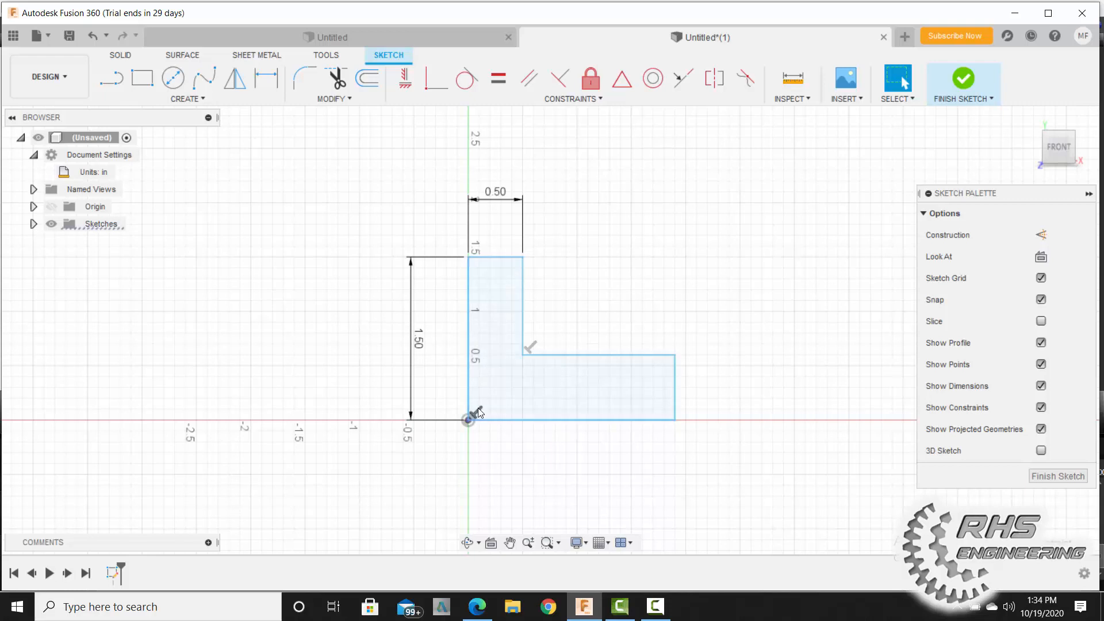
{"action": "left_click", "coordinate": [476, 411]}
{"action": "key", "text": "Delete"}
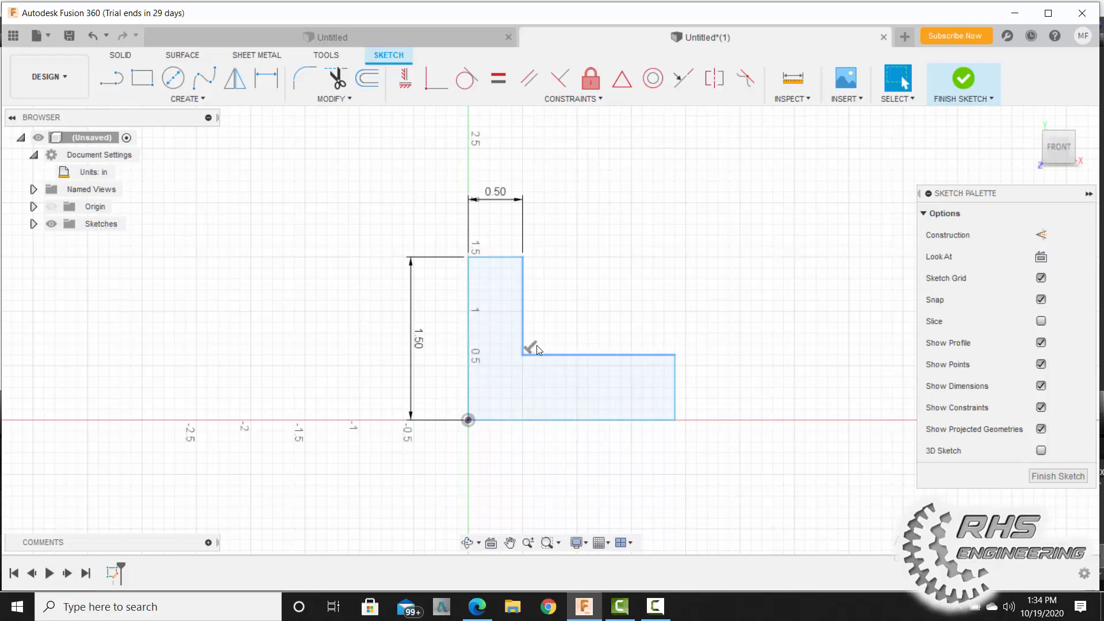
{"action": "left_click", "coordinate": [531, 346]}
{"action": "key", "text": "Delete"}
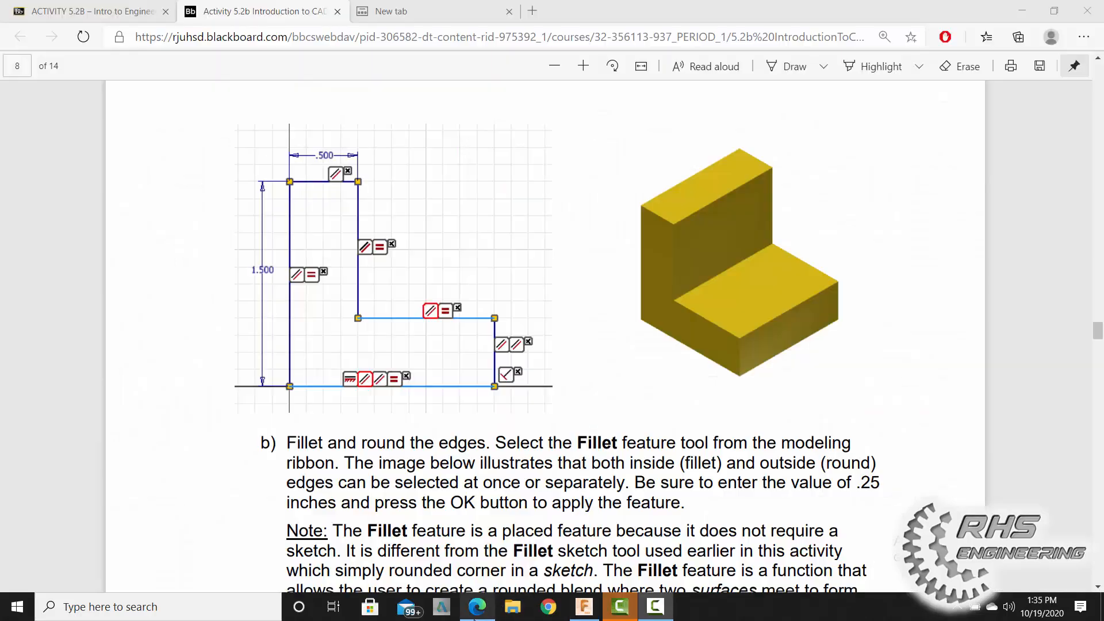
Step: Consult the activity PDF's constraint diagram, return to Fusion 360, and make the right edge parallel to the left edge and the inner vertical edge
{"action": "left_click", "coordinate": [477, 606]}
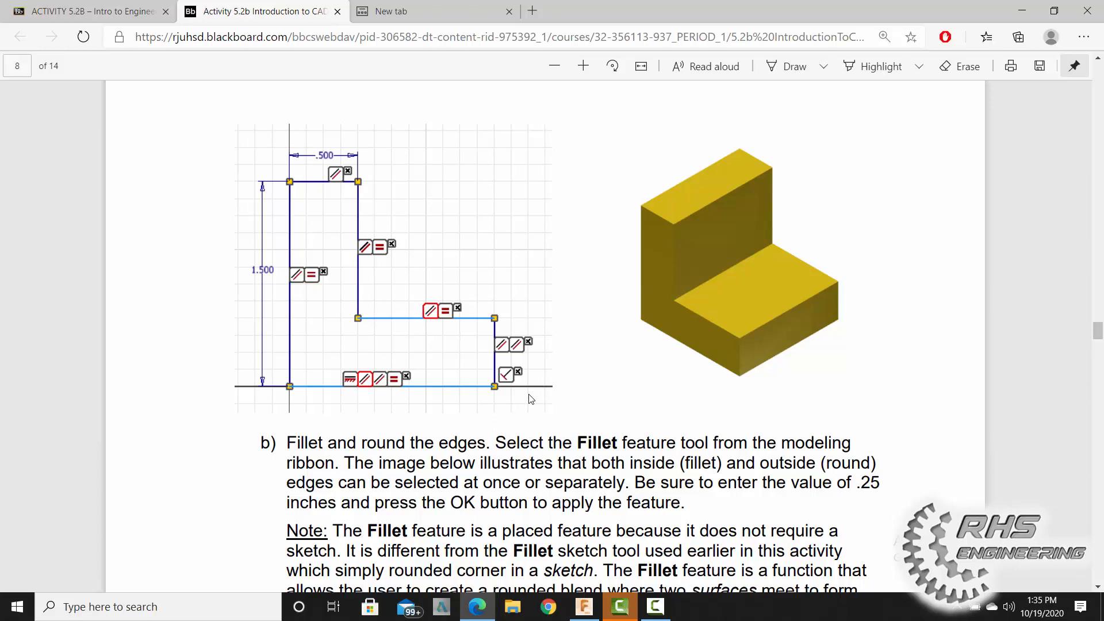
{"action": "left_click", "coordinate": [584, 607]}
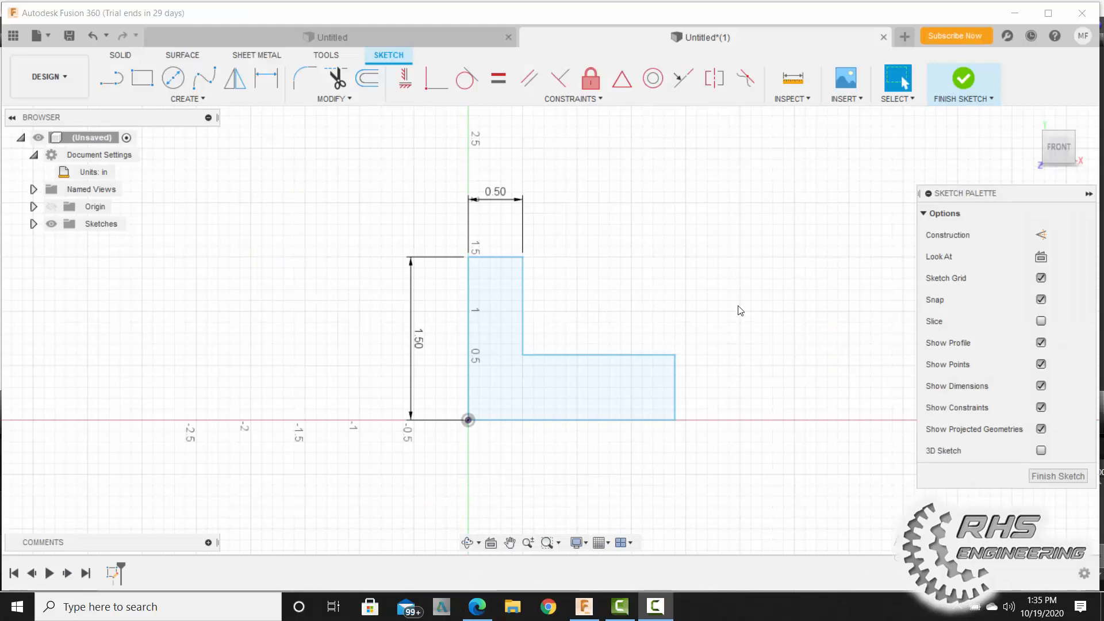
{"action": "left_click", "coordinate": [530, 84]}
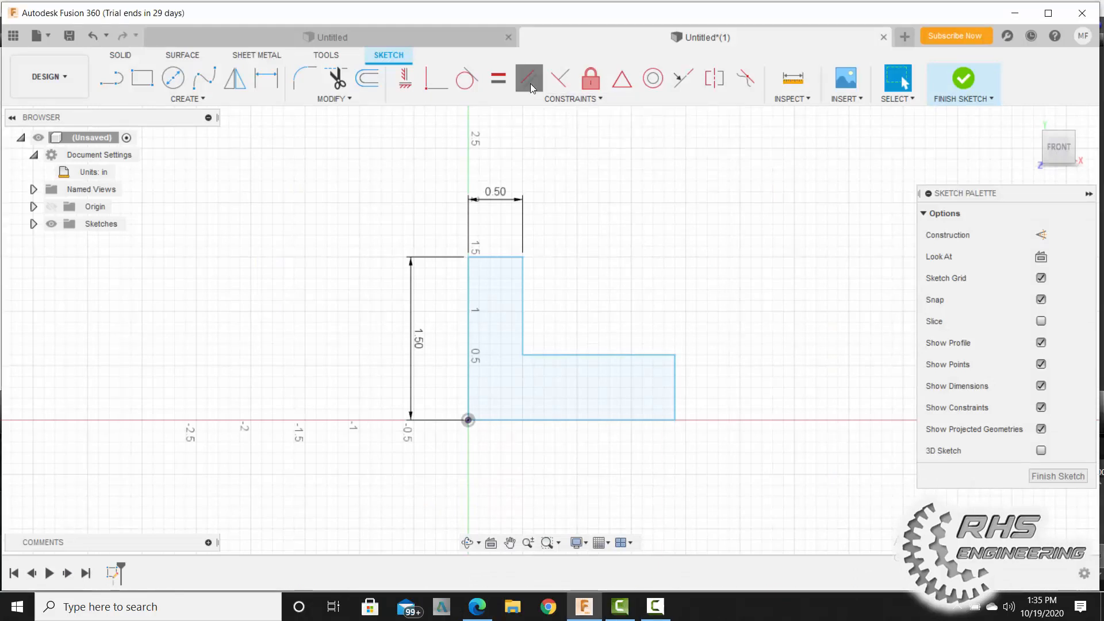
{"action": "left_click", "coordinate": [676, 390]}
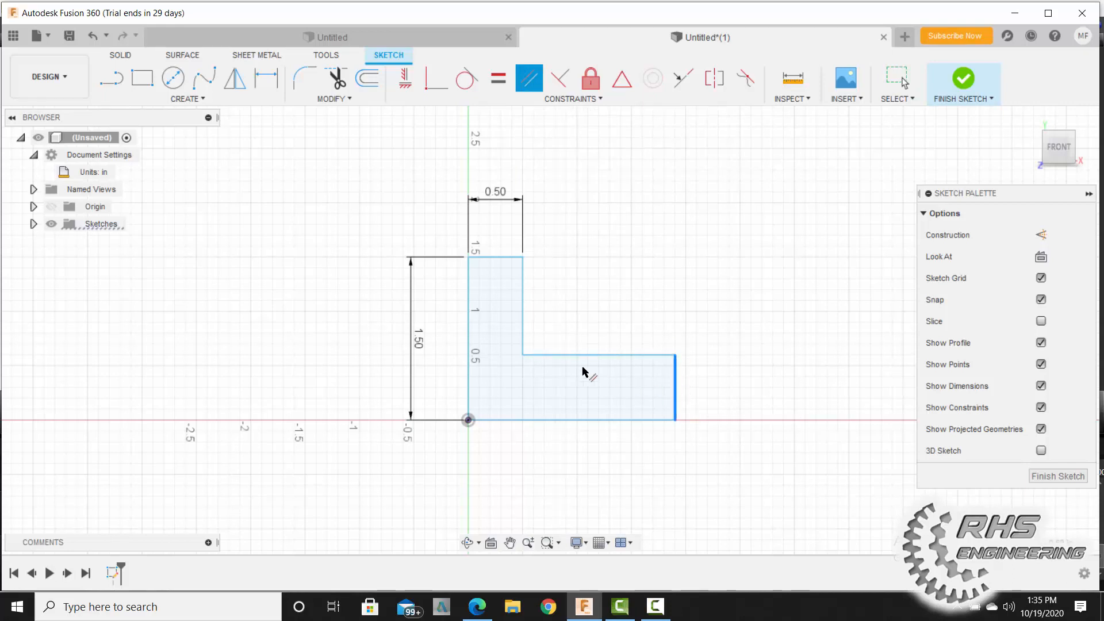
{"action": "left_click", "coordinate": [469, 390]}
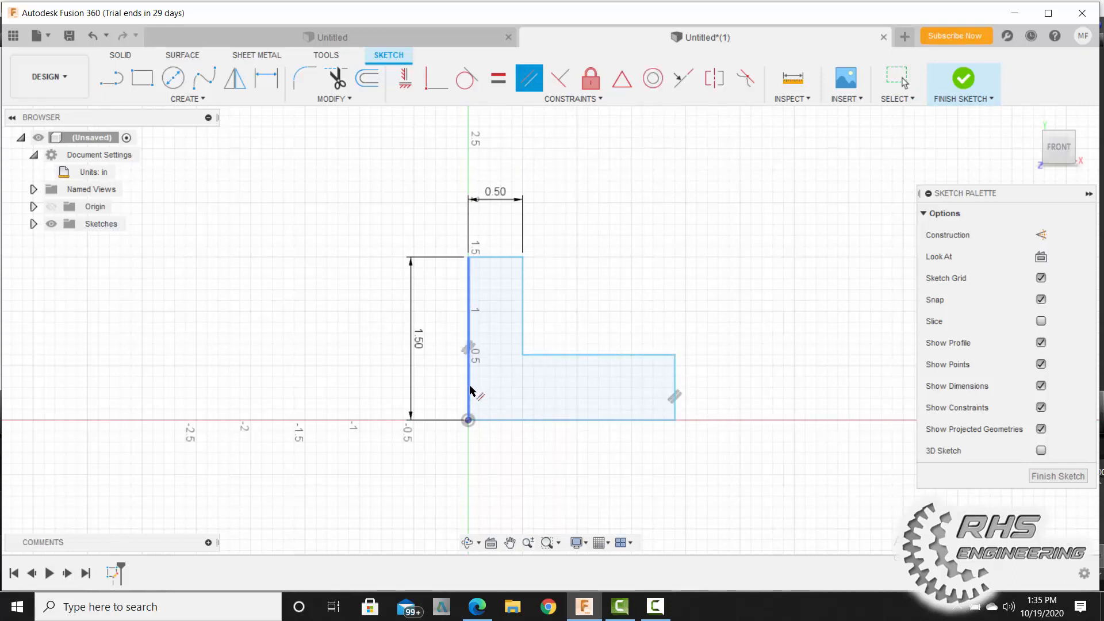
{"action": "left_click", "coordinate": [675, 382]}
{"action": "left_click", "coordinate": [523, 313]}
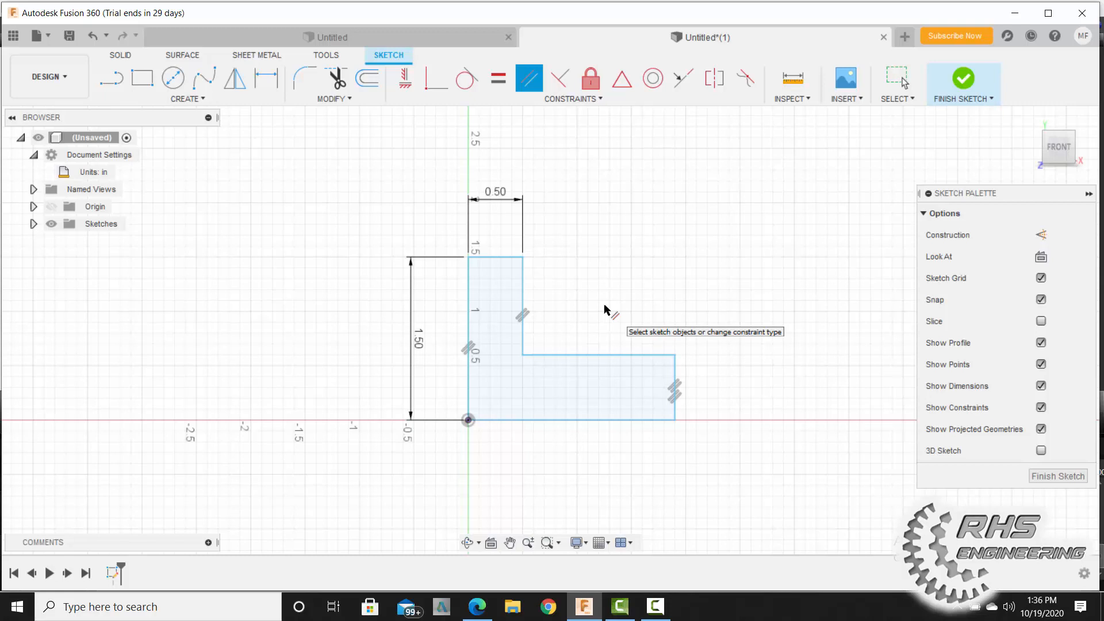
Step: Make the bottom edge parallel to both the inner horizontal edge and the top edge of the profile
{"action": "left_click", "coordinate": [589, 422]}
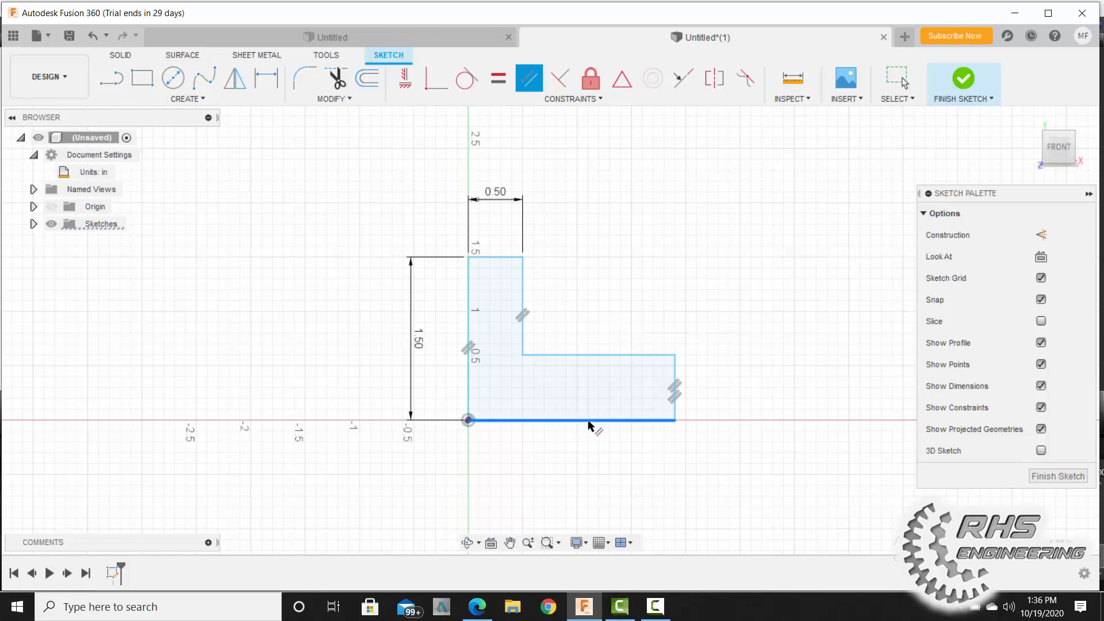
{"action": "left_click", "coordinate": [603, 356]}
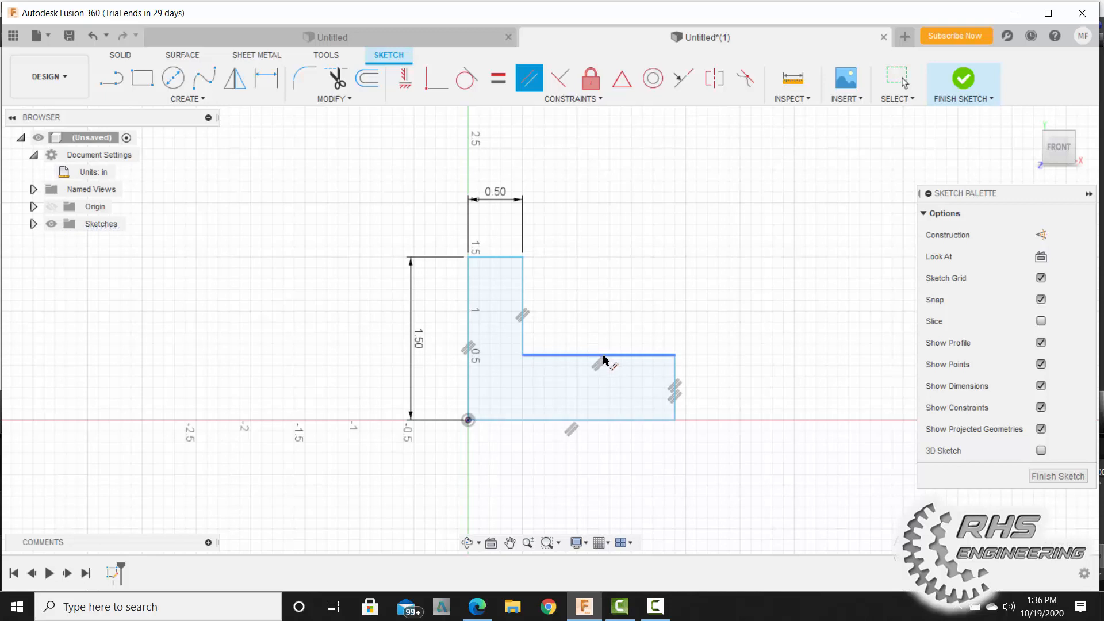
{"action": "left_click", "coordinate": [535, 423]}
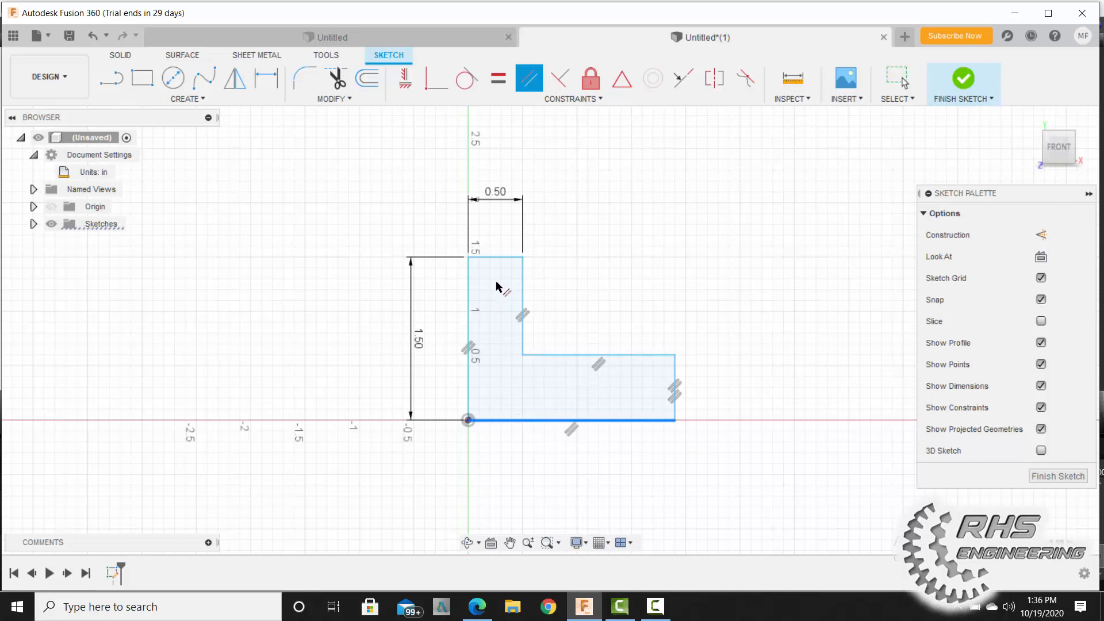
{"action": "left_click", "coordinate": [499, 258]}
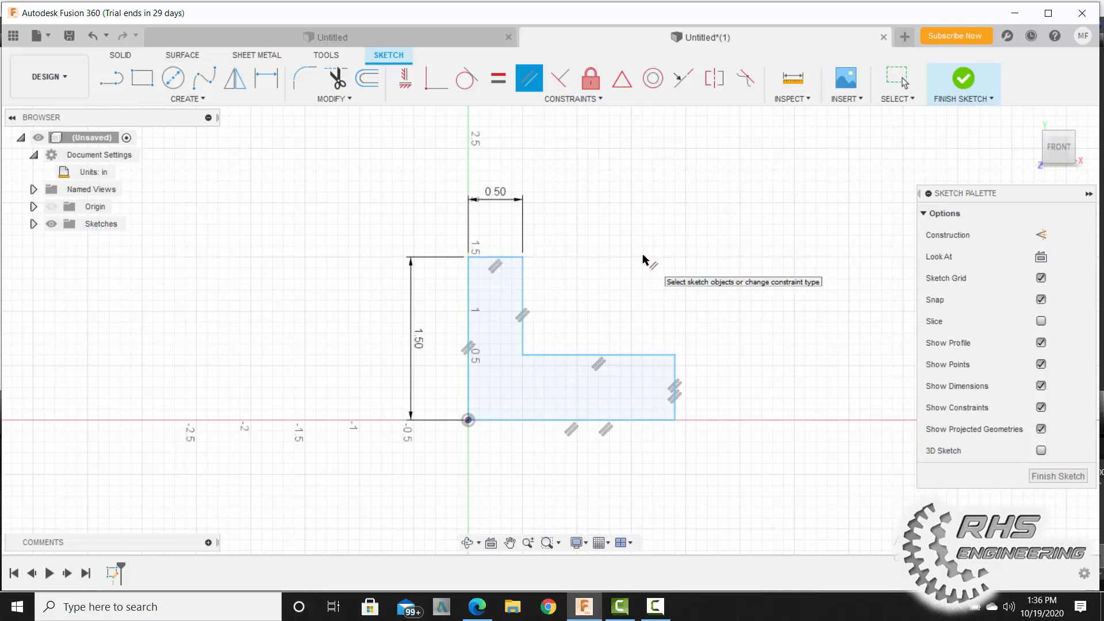
{"action": "key", "text": "Escape"}
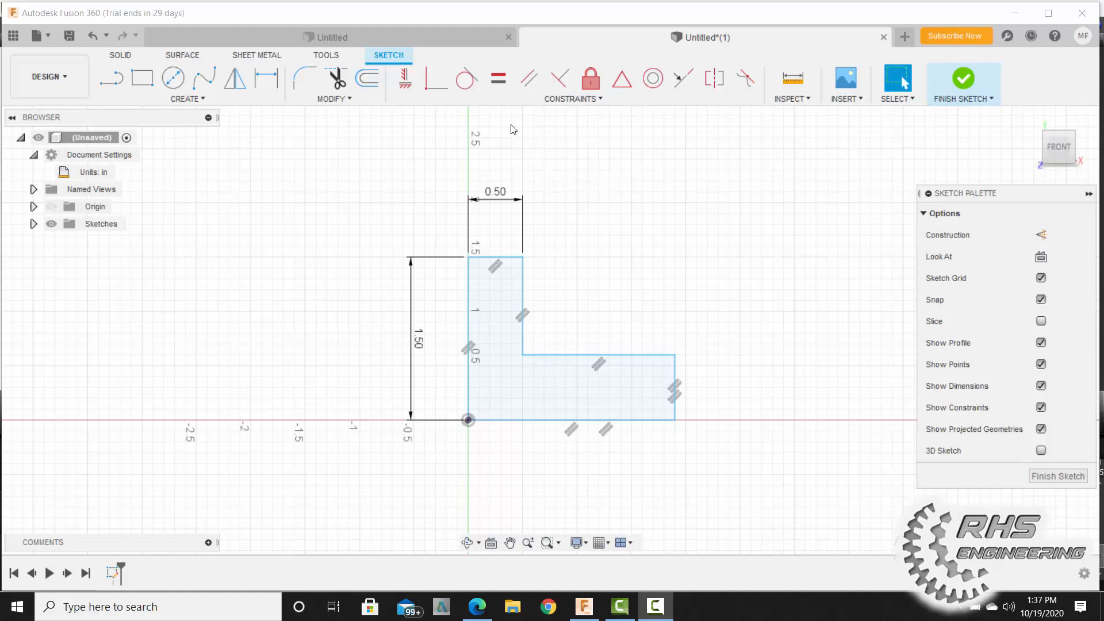
Step: Make the top edge equal in length to the right edge, and the inner vertical edge equal to the inner horizontal edge
{"action": "left_click", "coordinate": [498, 84]}
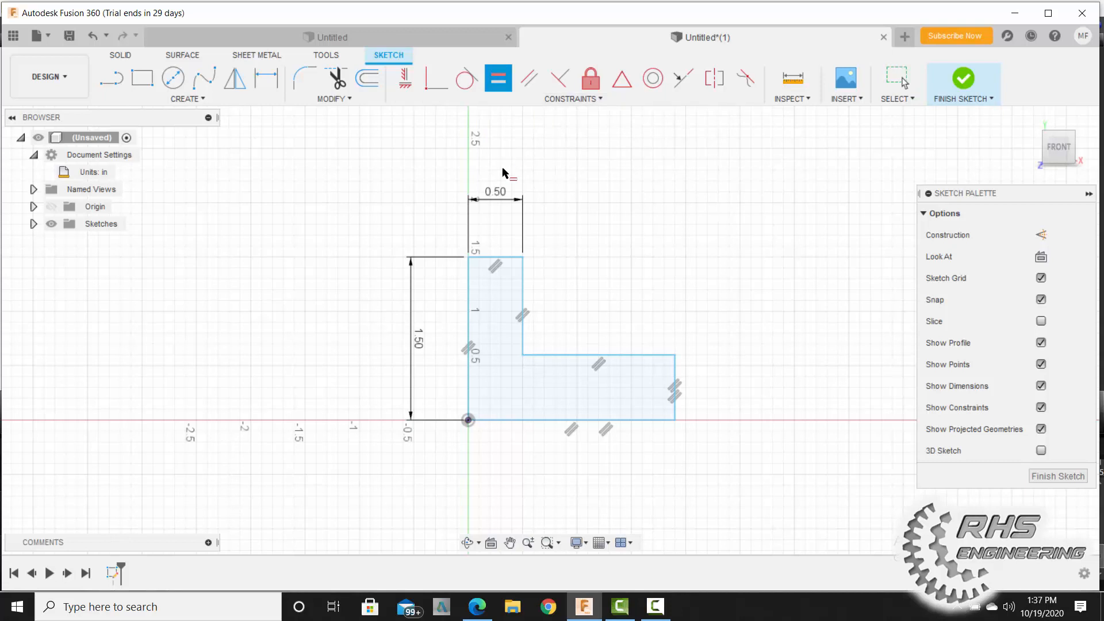
{"action": "left_click", "coordinate": [506, 256]}
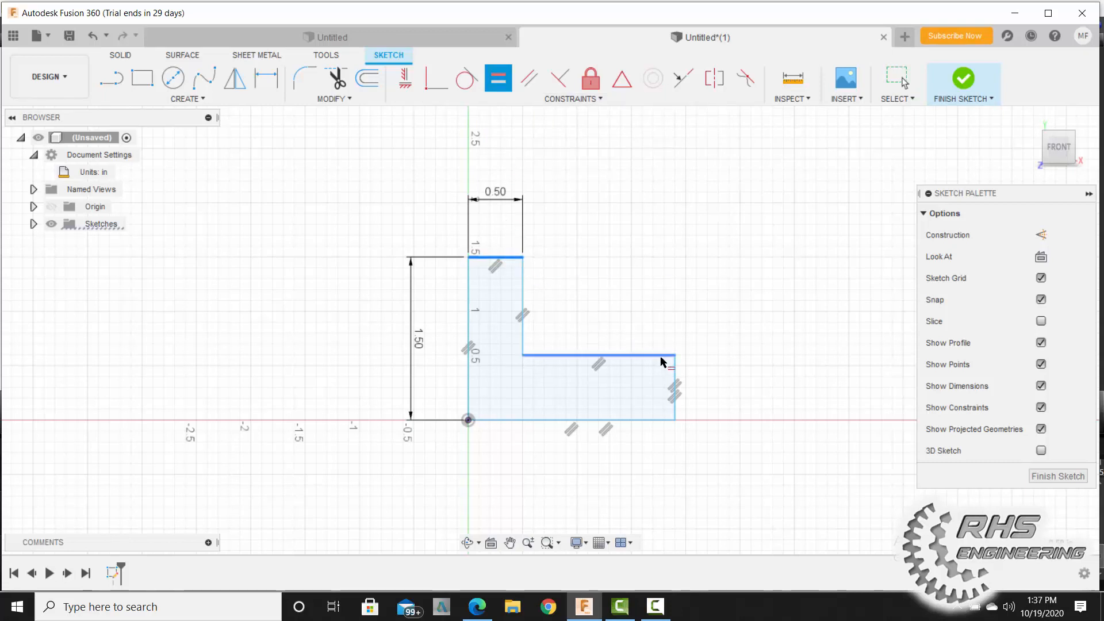
{"action": "left_click", "coordinate": [675, 369]}
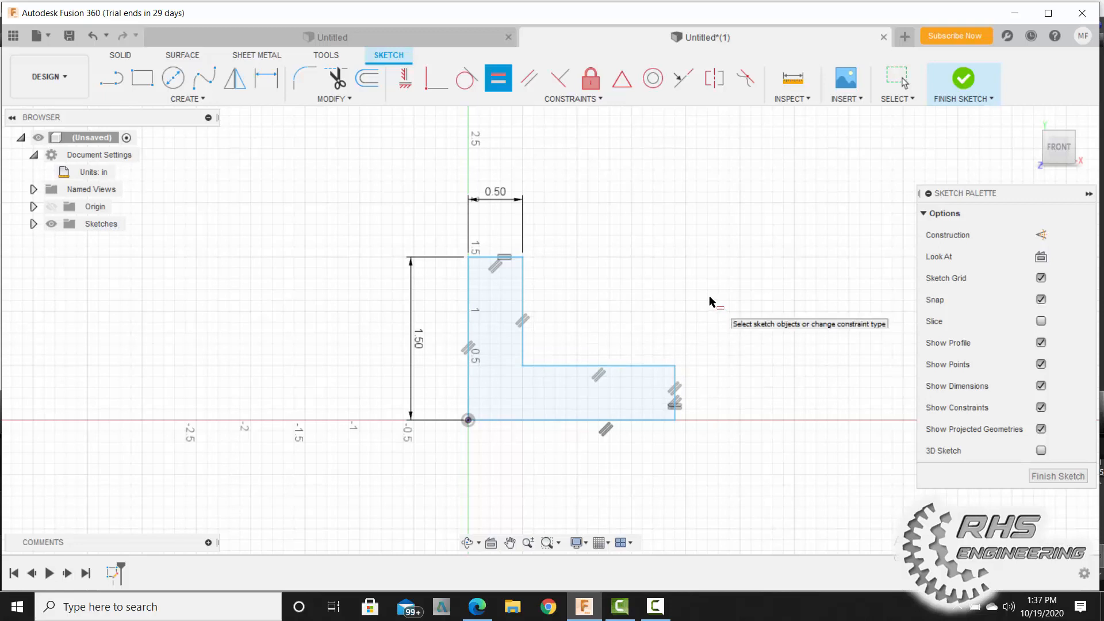
{"action": "left_click", "coordinate": [524, 295]}
{"action": "left_click", "coordinate": [582, 366]}
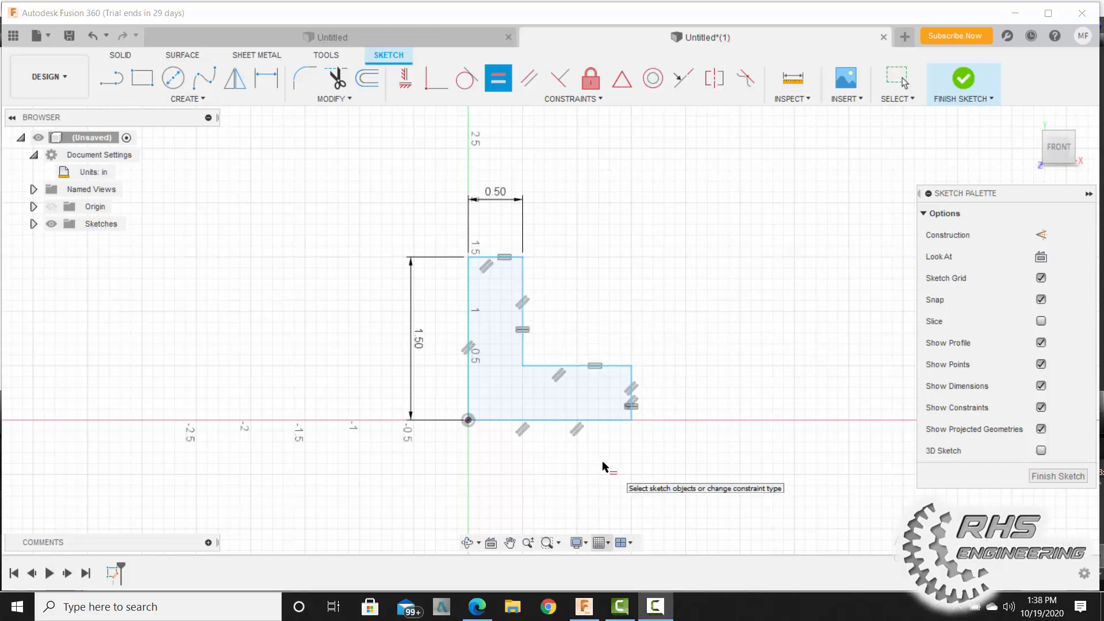
Step: Make the profile's bottom edge equal in length to its left edge
{"action": "left_click", "coordinate": [540, 420]}
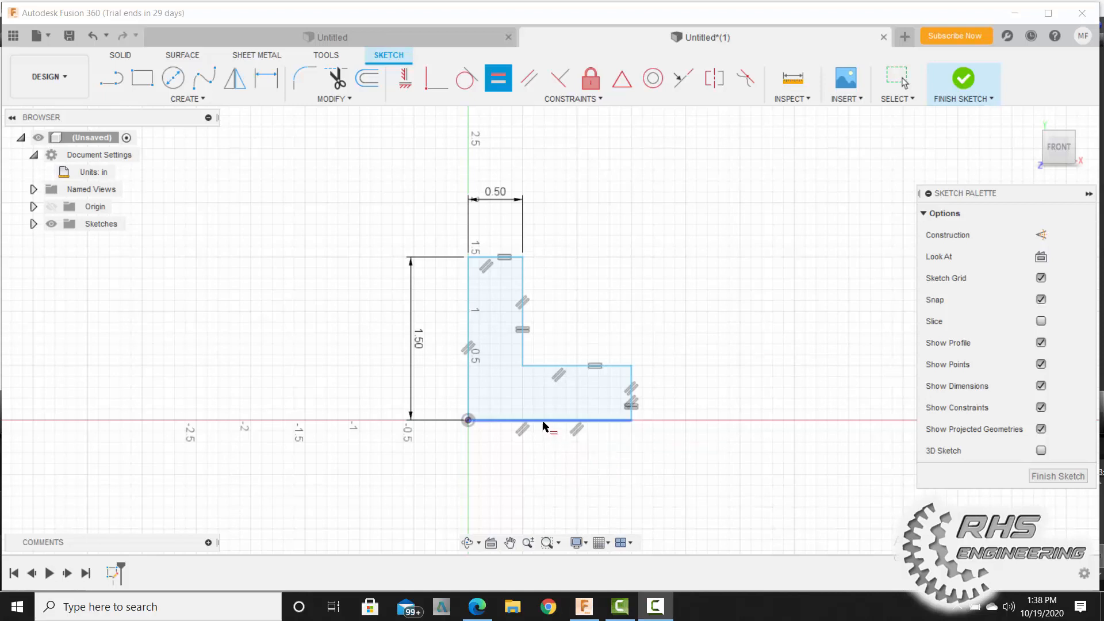
{"action": "left_click", "coordinate": [468, 325]}
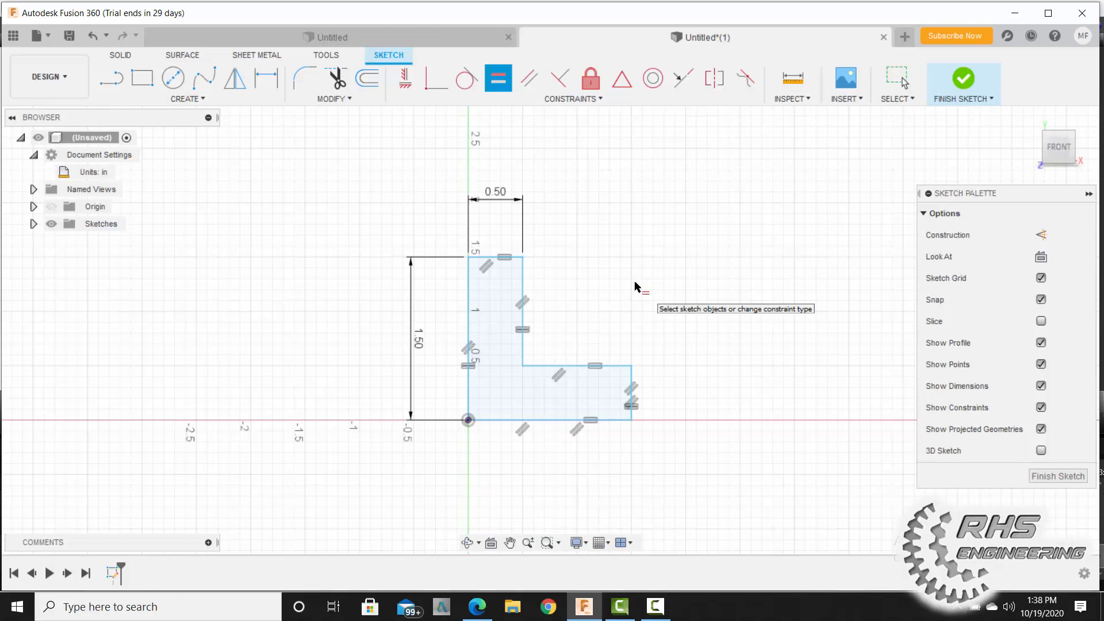
{"action": "key", "text": "Escape"}
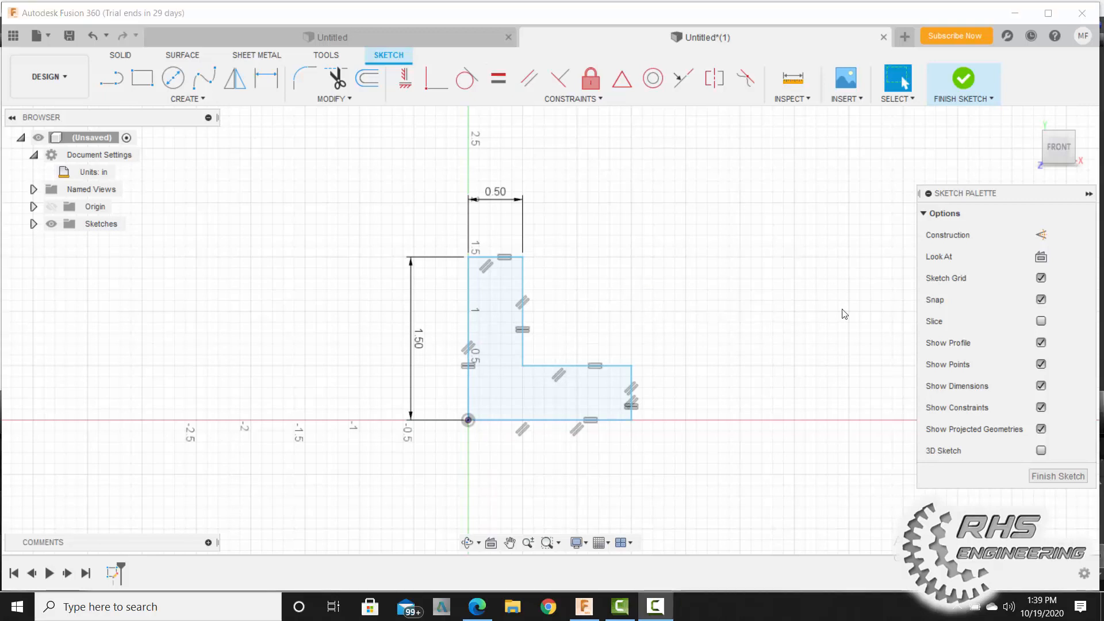
Step: Add a perpendicular constraint between the bottom edge and the right edge of the L-shaped profile
{"action": "left_click", "coordinate": [558, 85]}
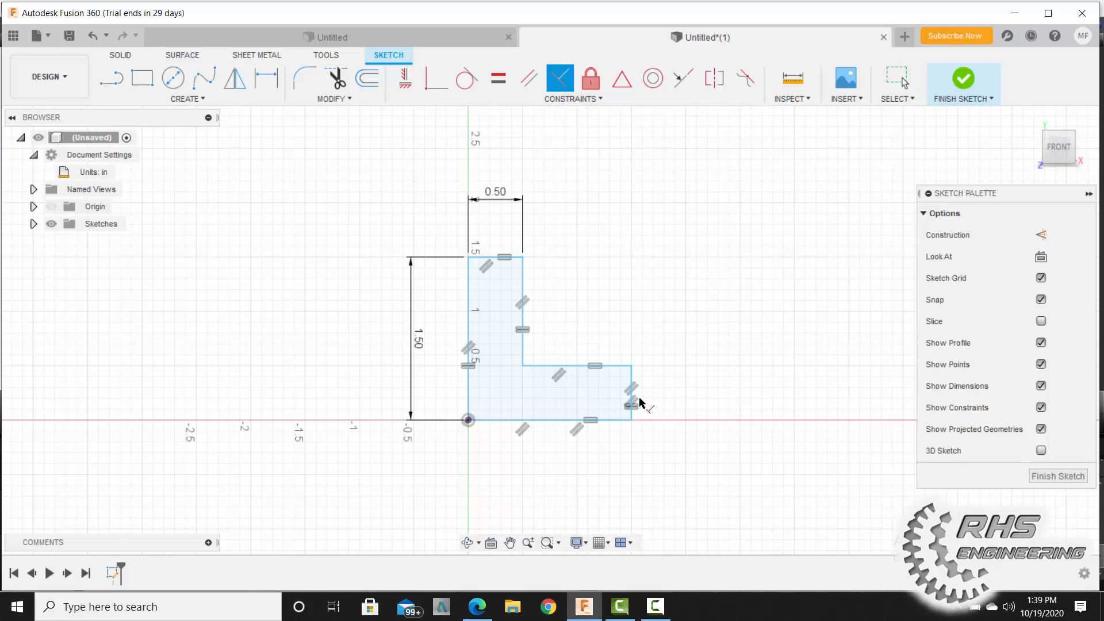
{"action": "left_click", "coordinate": [612, 420]}
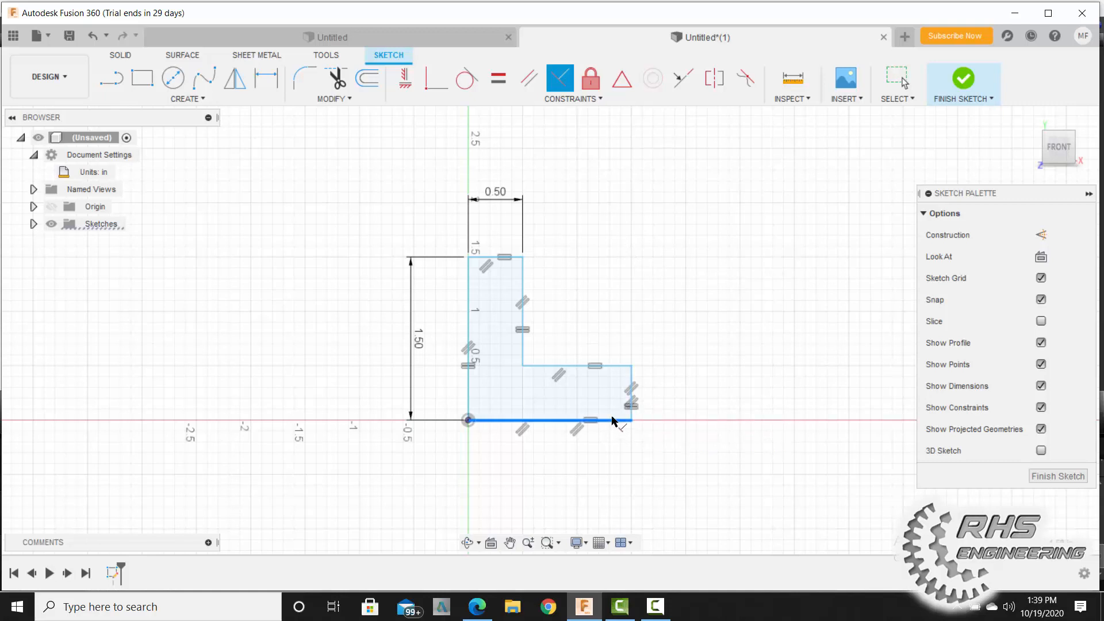
{"action": "left_click", "coordinate": [630, 382]}
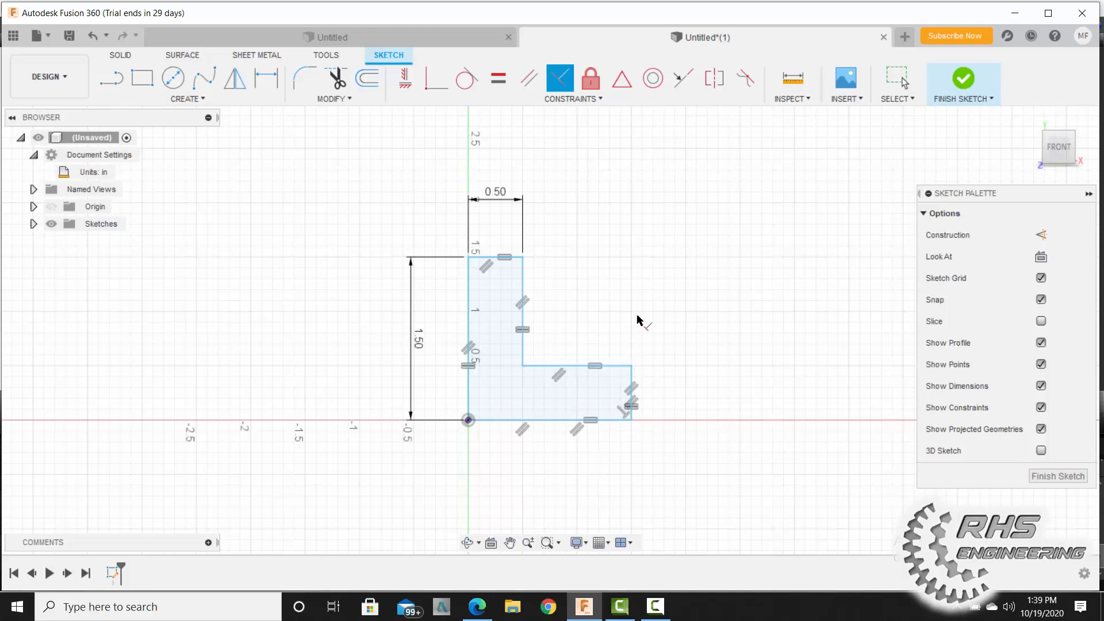
{"action": "key", "text": "Escape"}
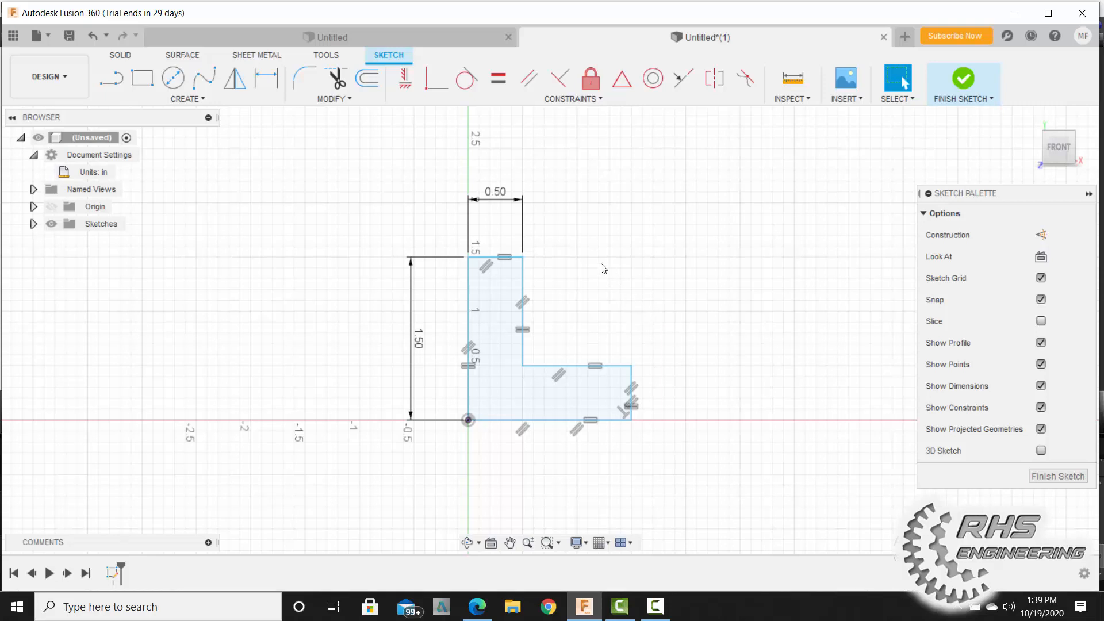
Step: Apply a horizontal/vertical constraint to the bottom edge of the profile
{"action": "left_click", "coordinate": [405, 90]}
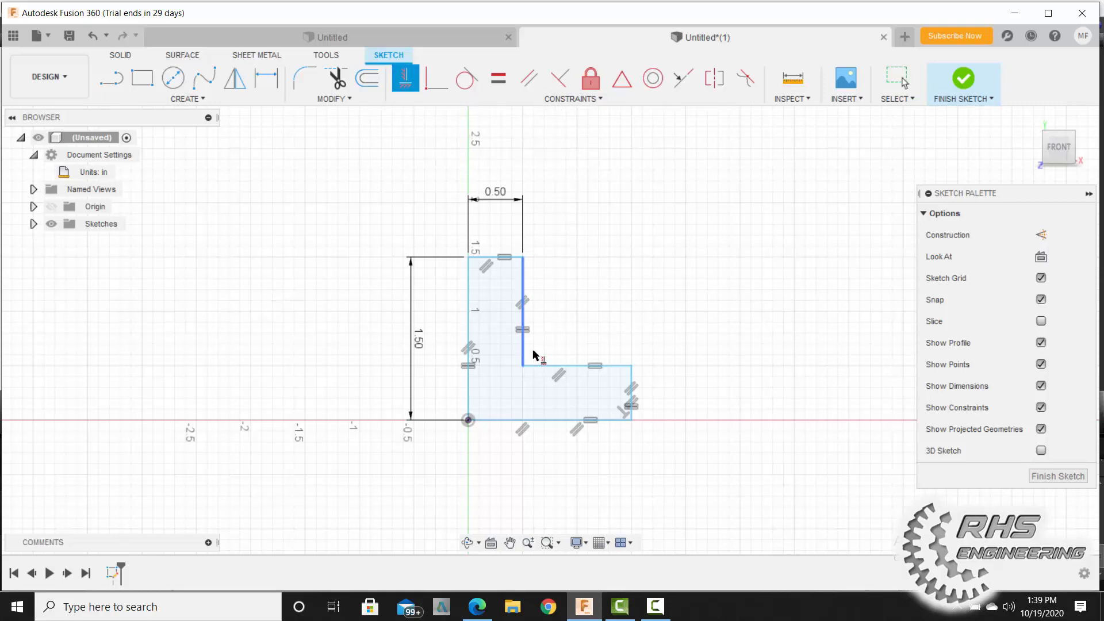
{"action": "left_click", "coordinate": [557, 421]}
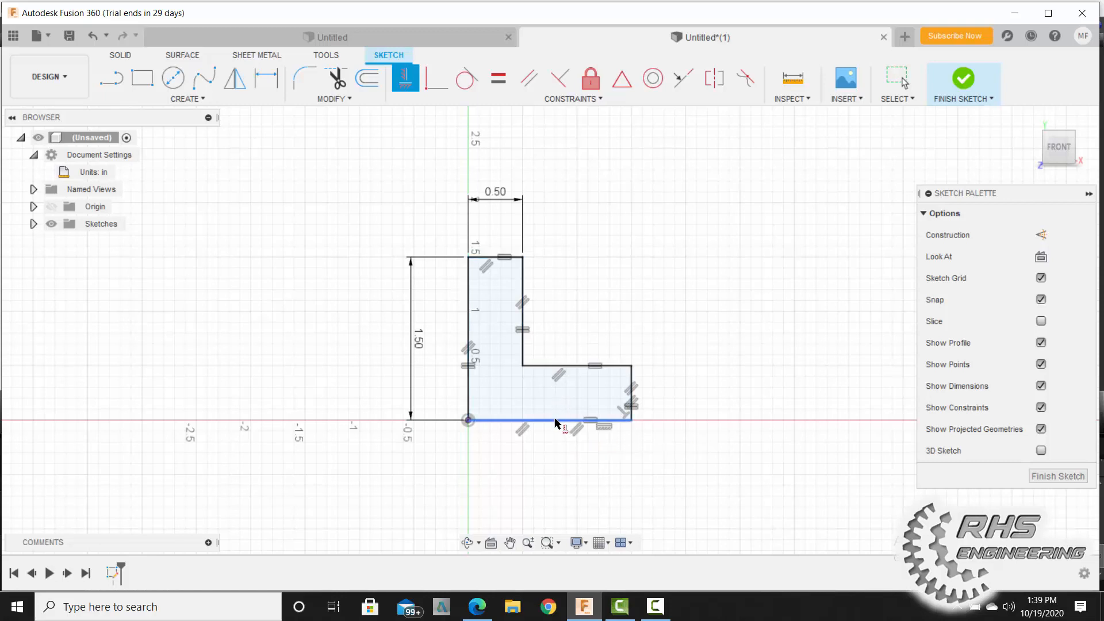
{"action": "left_click", "coordinate": [468, 422]}
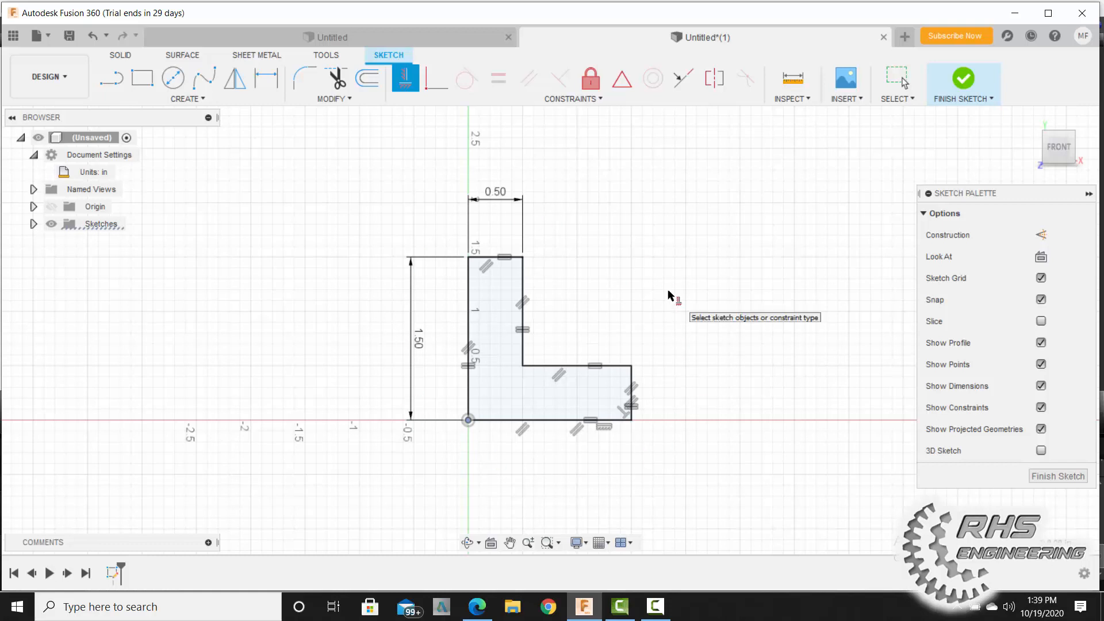
{"action": "key", "text": "Escape"}
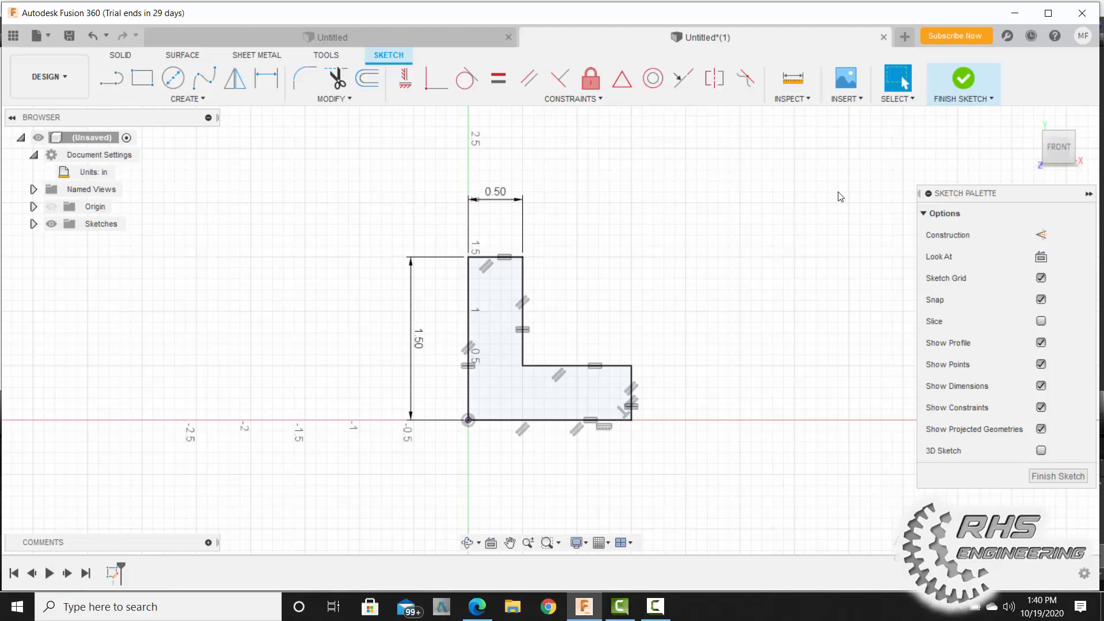
Step: Finish the sketch and extrude the L-shaped profile 1.5 in to one side as a new body
{"action": "left_click", "coordinate": [956, 81]}
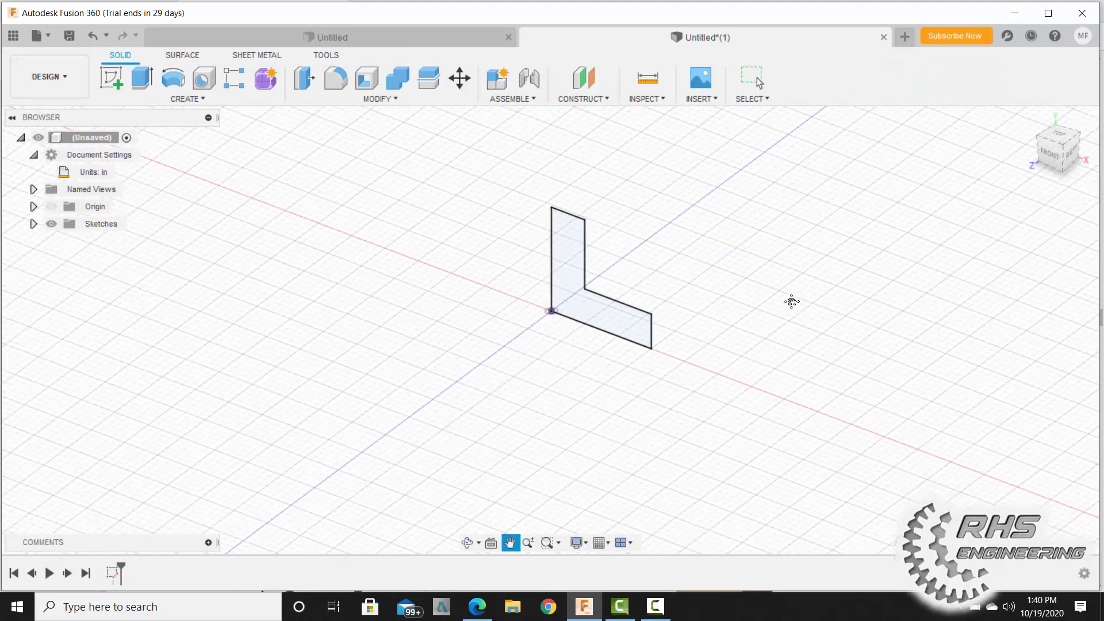
{"action": "left_click", "coordinate": [139, 86]}
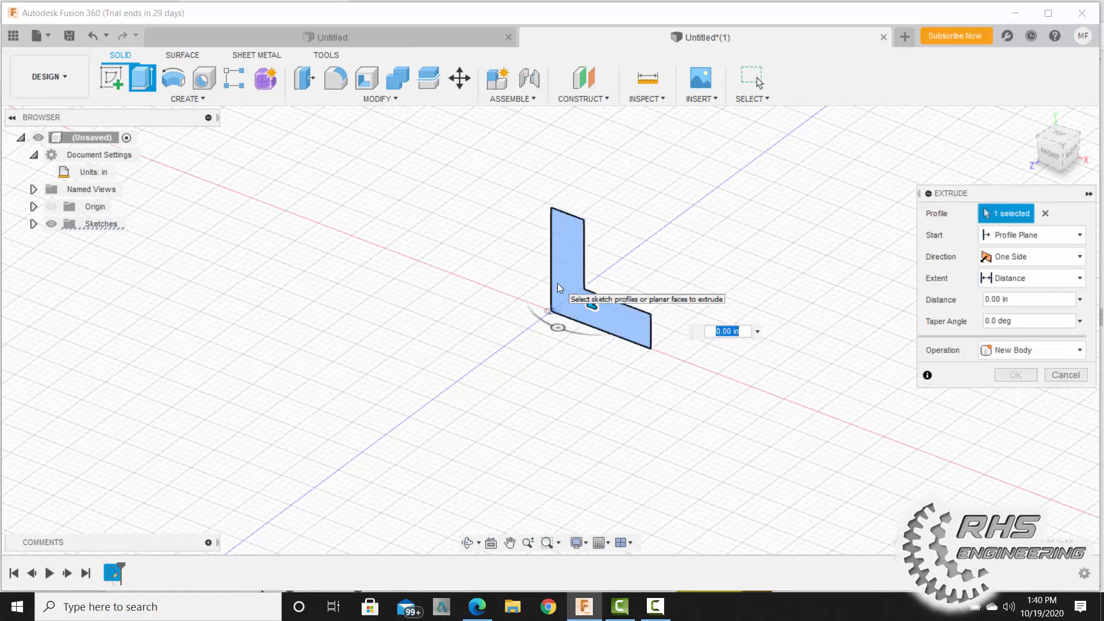
{"action": "type", "text": "1.5"}
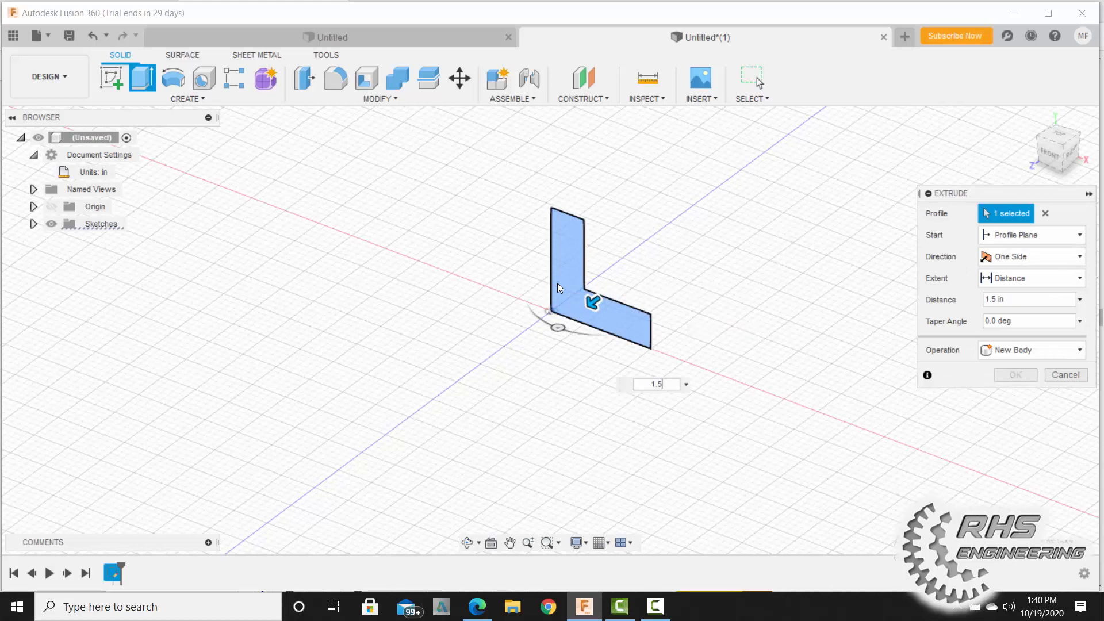
{"action": "left_click", "coordinate": [1015, 375]}
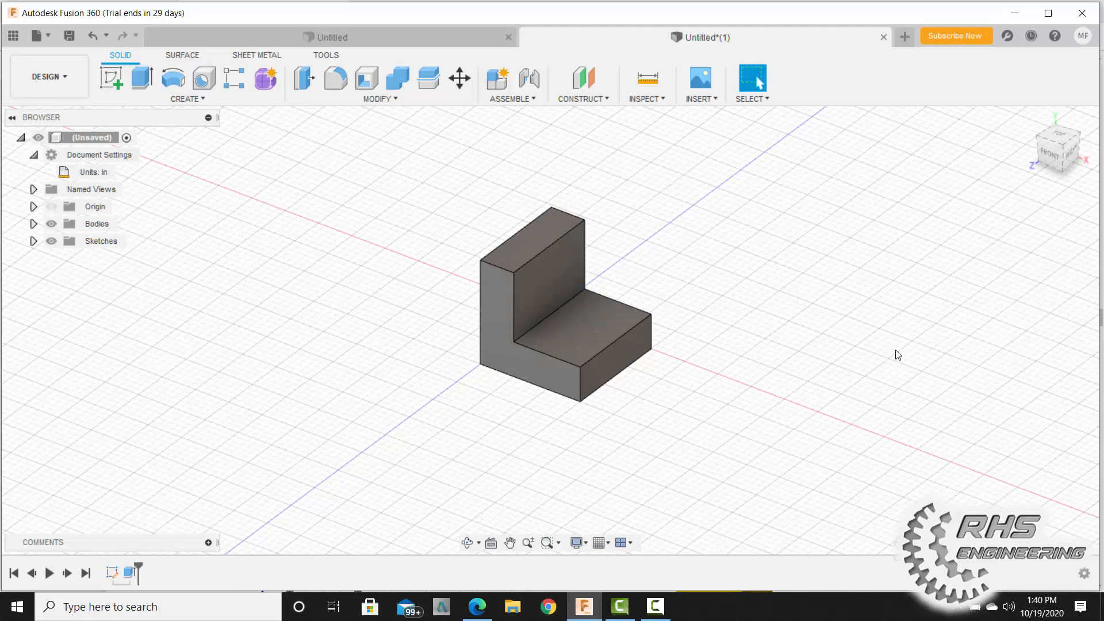
Step: Fillet the upright's upper inner edge, the inside corner and the base's upper outer edge with a 0.25 in radius
{"action": "scroll", "coordinate": [897, 356], "scroll_direction": "up", "scroll_amount": 4}
{"action": "middle_click_drag", "start_coordinate": [651, 359], "coordinate": [820, 392]}
{"action": "middle_click_drag", "start_coordinate": [820, 392], "coordinate": [837, 396]}
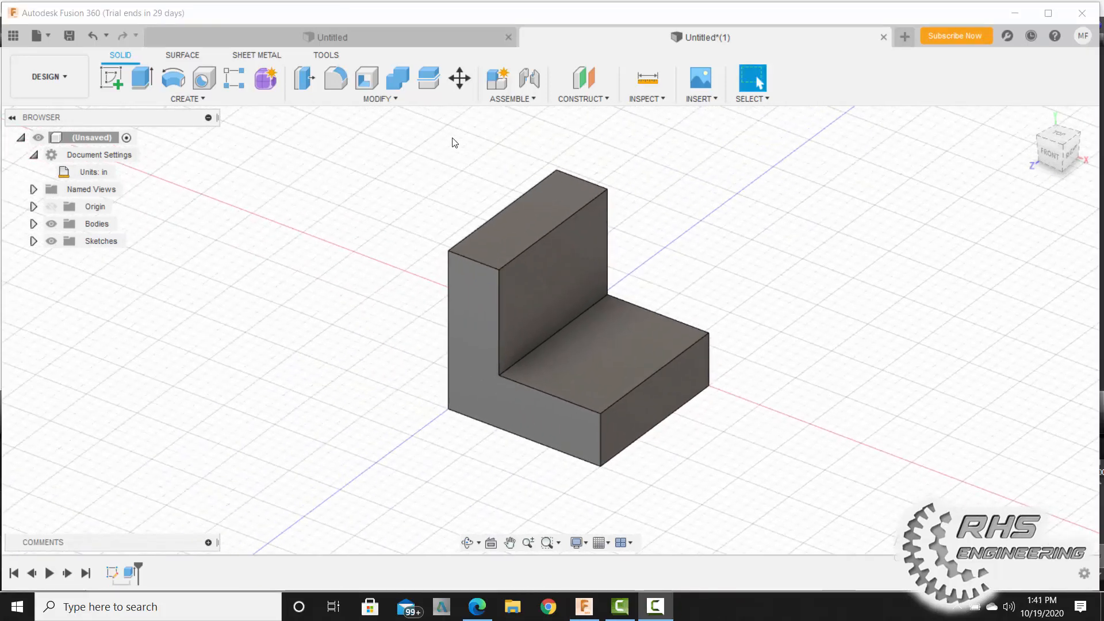
{"action": "left_click", "coordinate": [336, 80]}
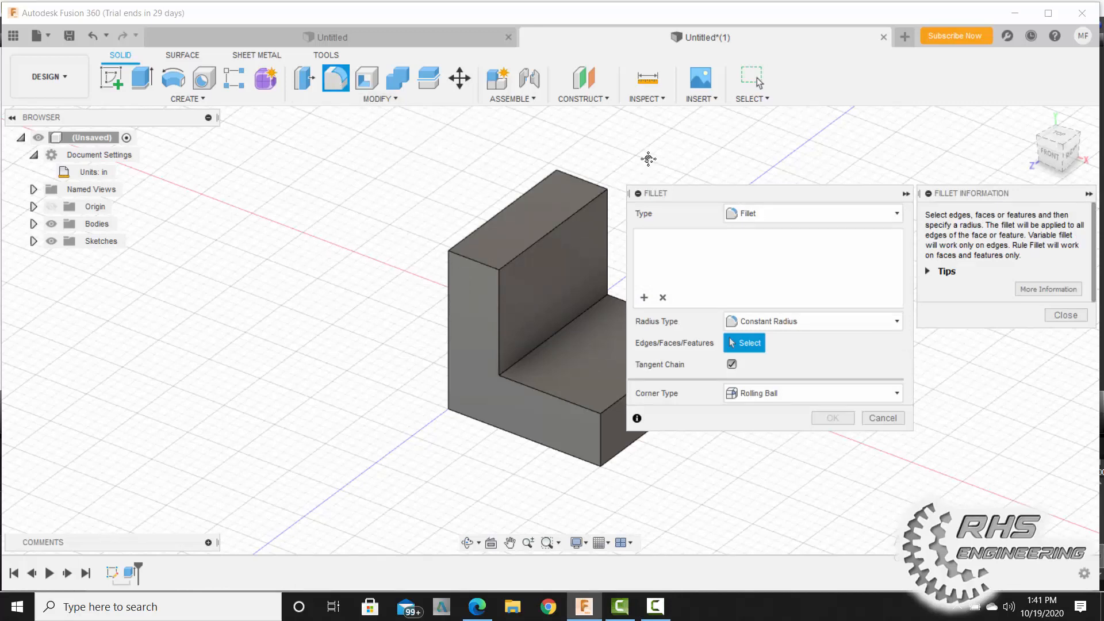
{"action": "middle_click_drag", "start_coordinate": [644, 172], "coordinate": [479, 169]}
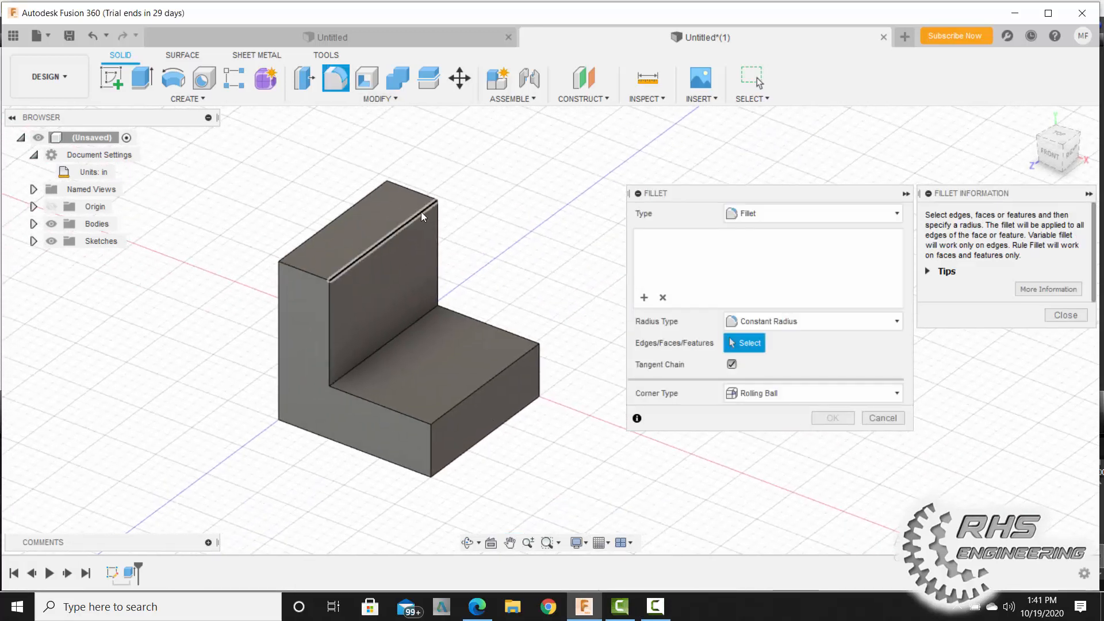
{"action": "left_click", "coordinate": [421, 212]}
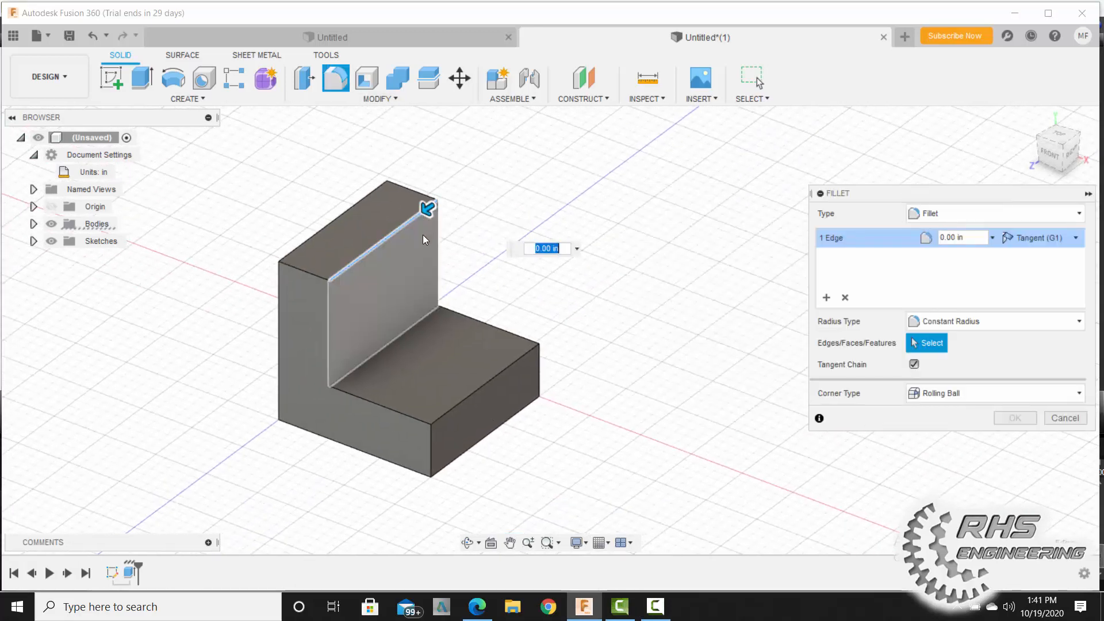
{"action": "left_click", "coordinate": [414, 323]}
{"action": "left_click", "coordinate": [475, 391]}
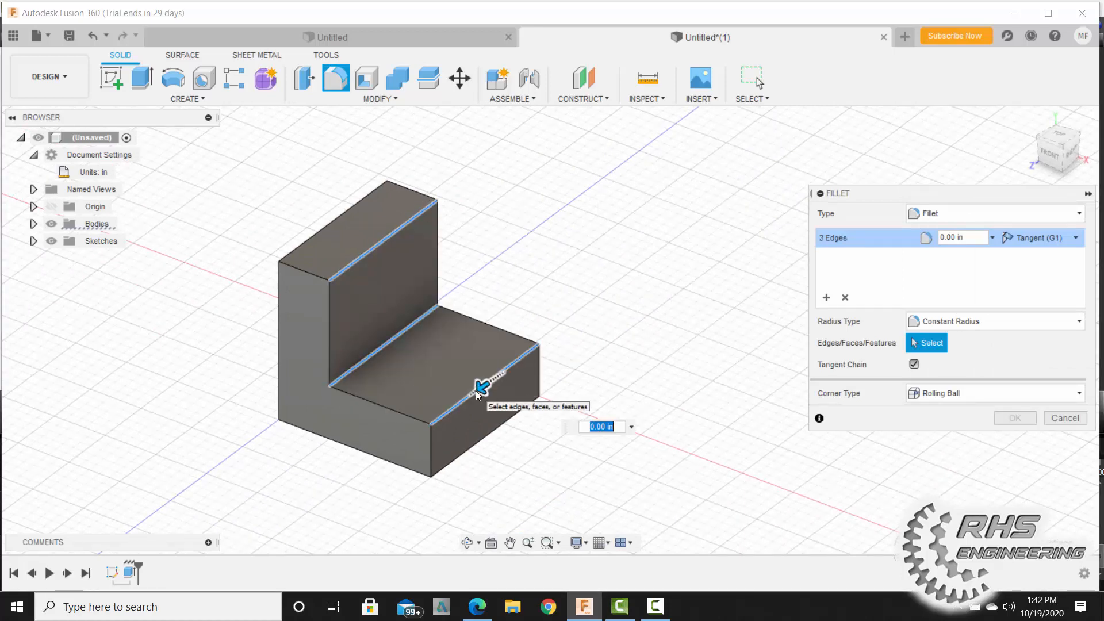
{"action": "type", "text": ".25"}
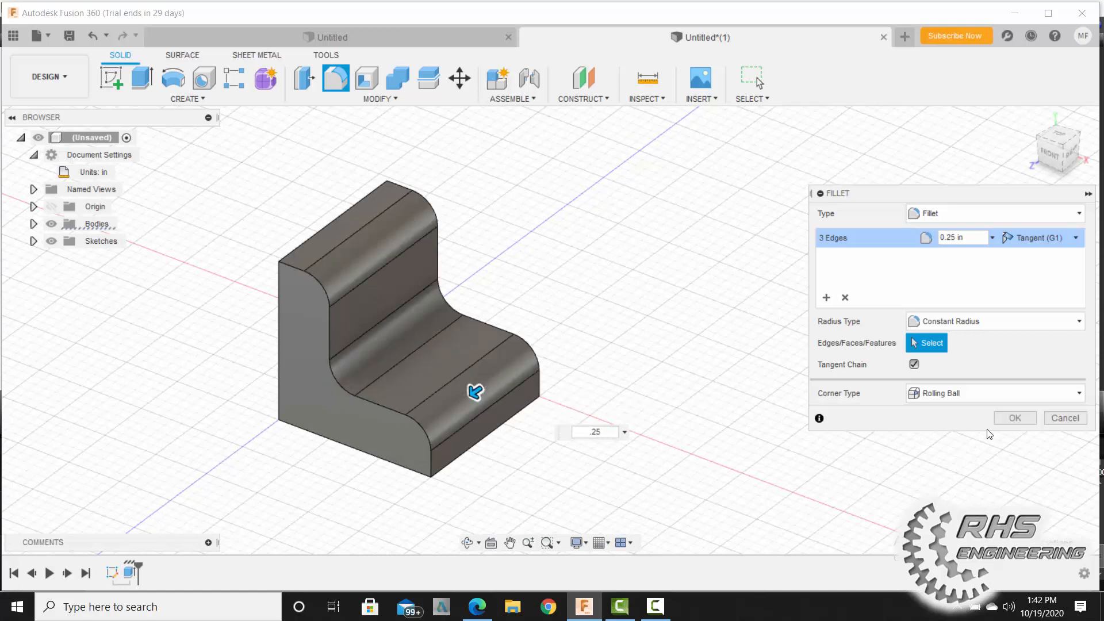
{"action": "left_click", "coordinate": [1012, 420]}
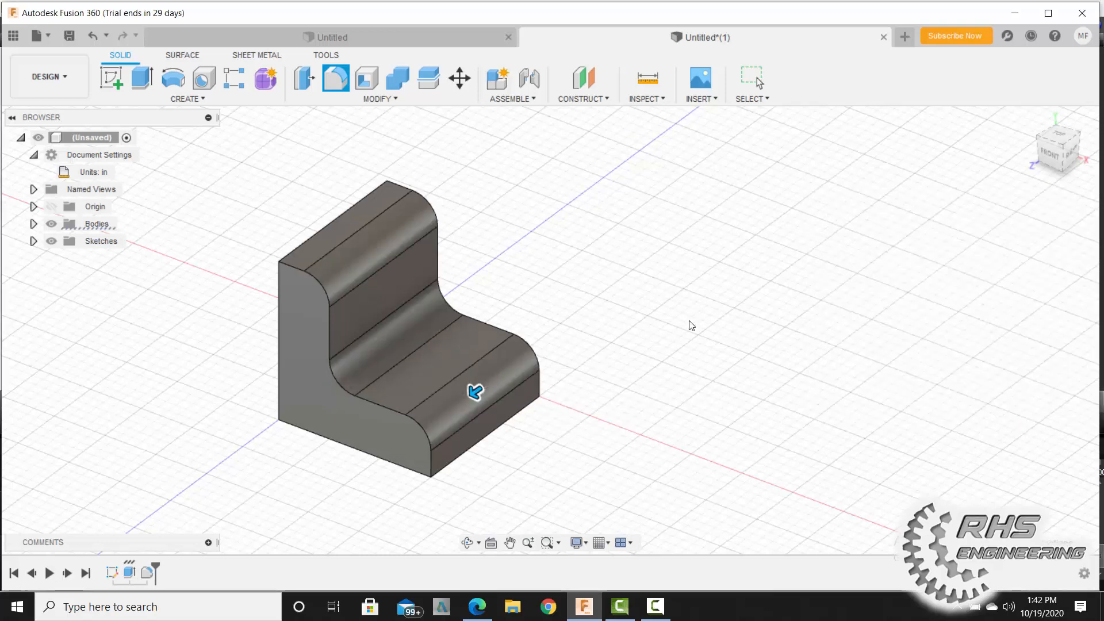
Step: Edit the fillet by removing its edge set and rounding only the inside corner edge with a 0.125 in radius
{"action": "middle_click_drag", "start_coordinate": [607, 313], "coordinate": [727, 294]}
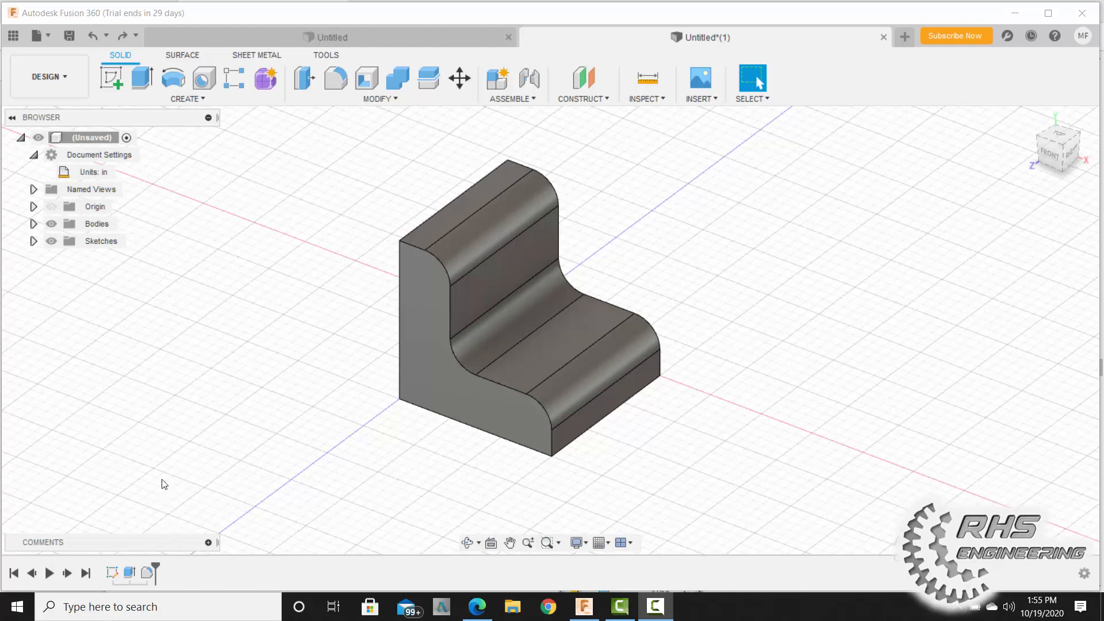
{"action": "right_click", "coordinate": [146, 575]}
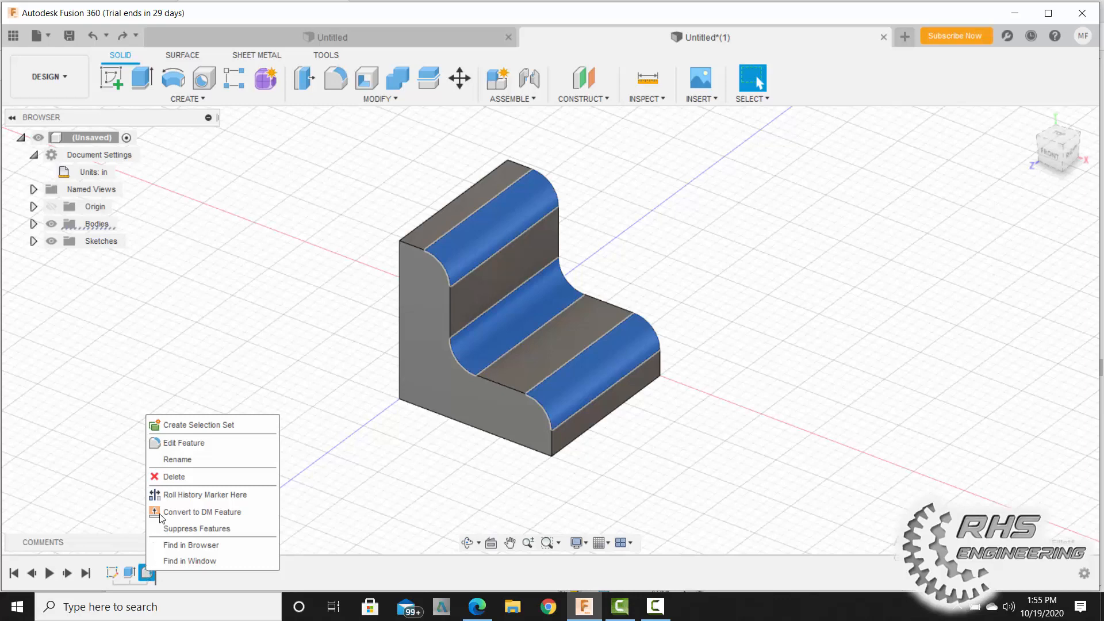
{"action": "left_click", "coordinate": [166, 442]}
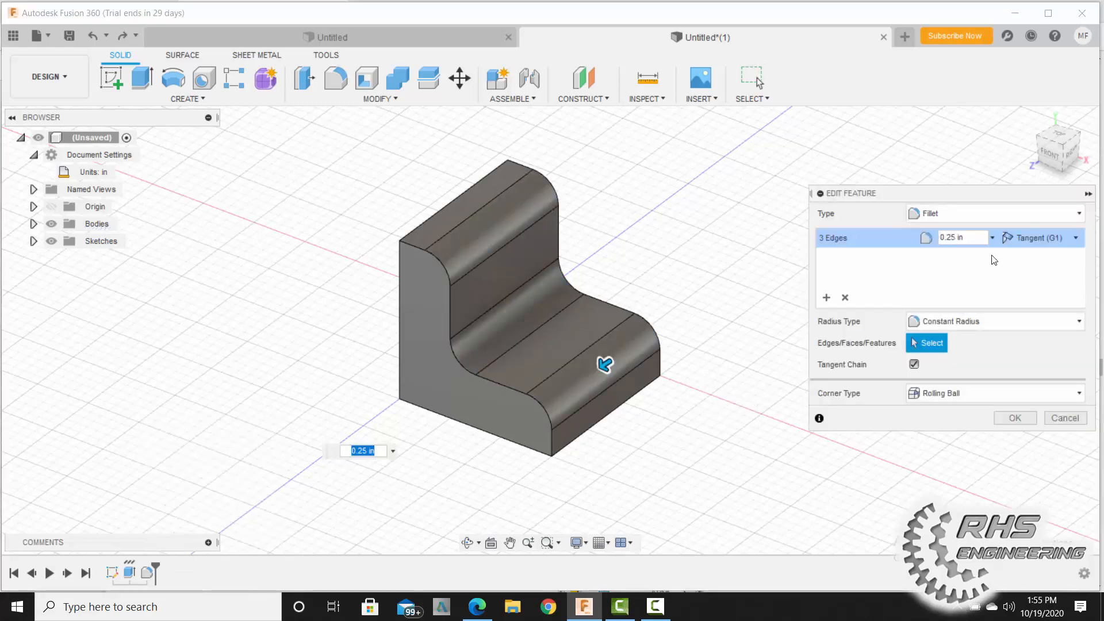
{"action": "left_click", "coordinate": [845, 297]}
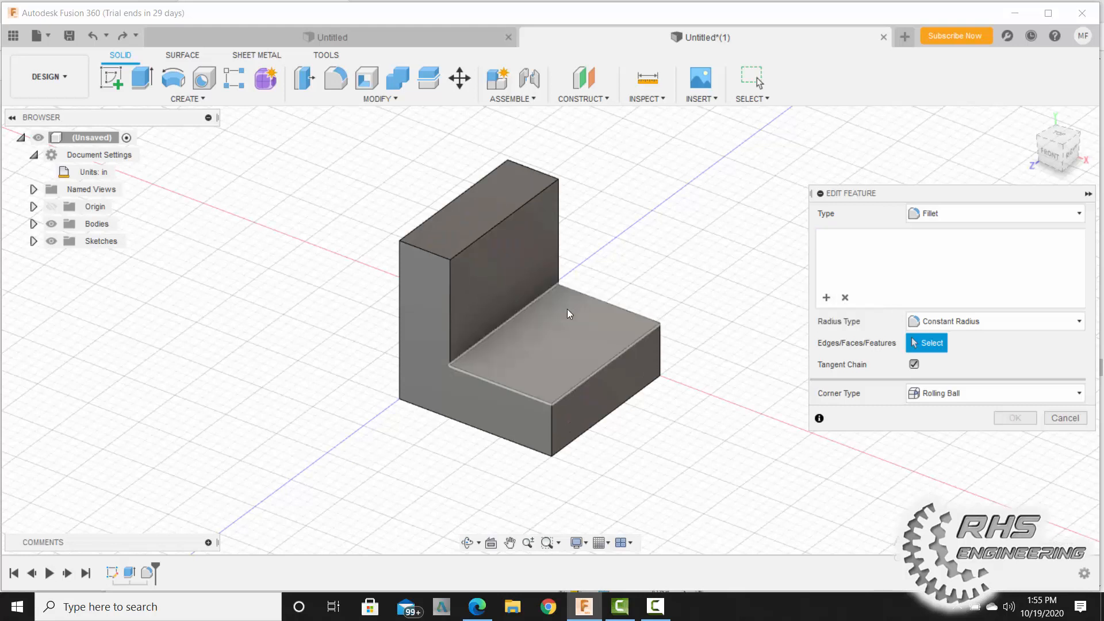
{"action": "left_click", "coordinate": [526, 309]}
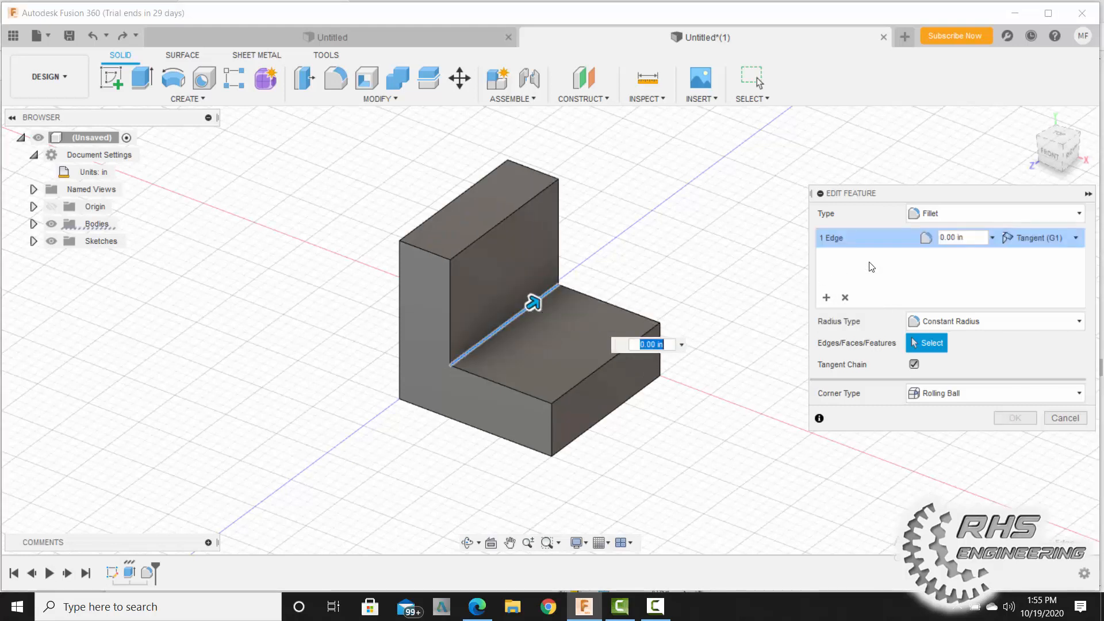
{"action": "left_click_drag", "start_coordinate": [966, 237], "coordinate": [936, 241]}
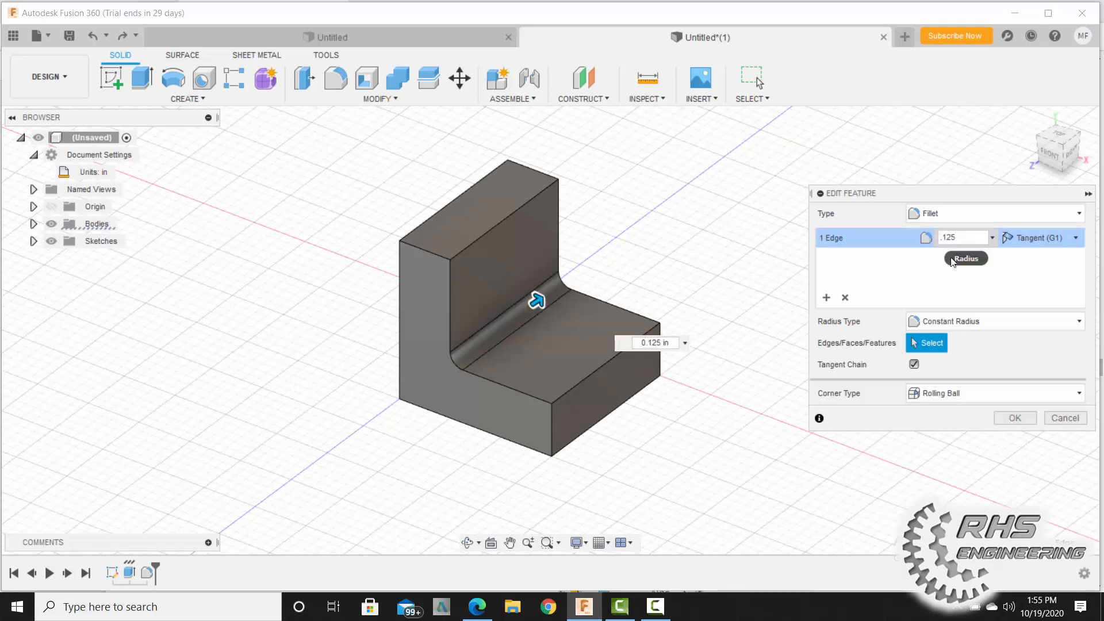
{"action": "left_click", "coordinate": [1015, 417]}
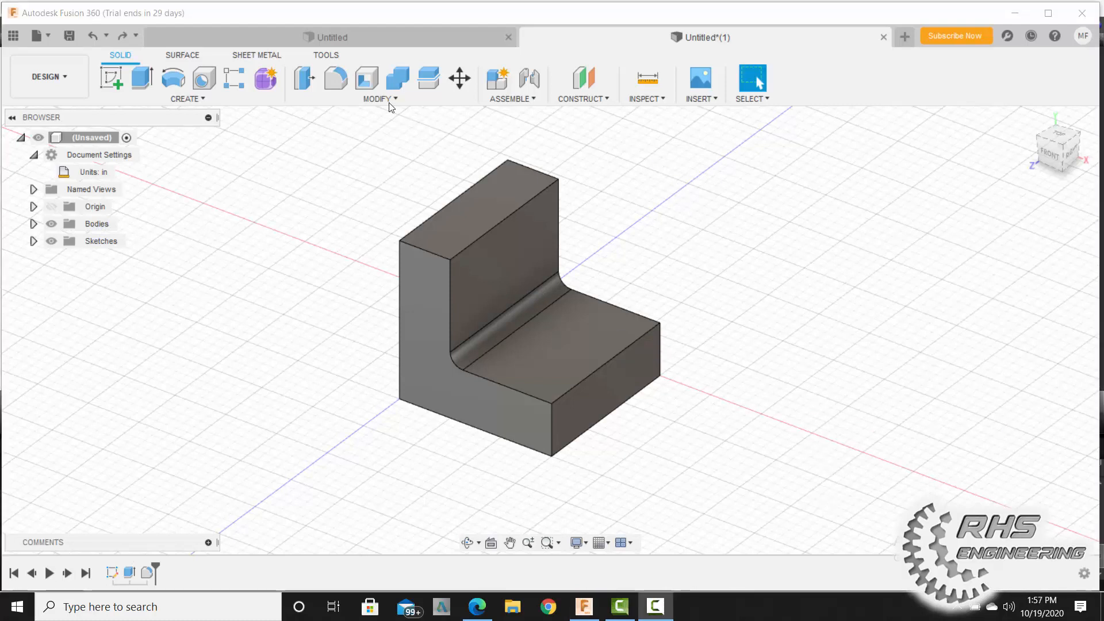
Step: Chamfer the upright's upper inner edge with an equal distance of 0.125 in
{"action": "left_click", "coordinate": [366, 95]}
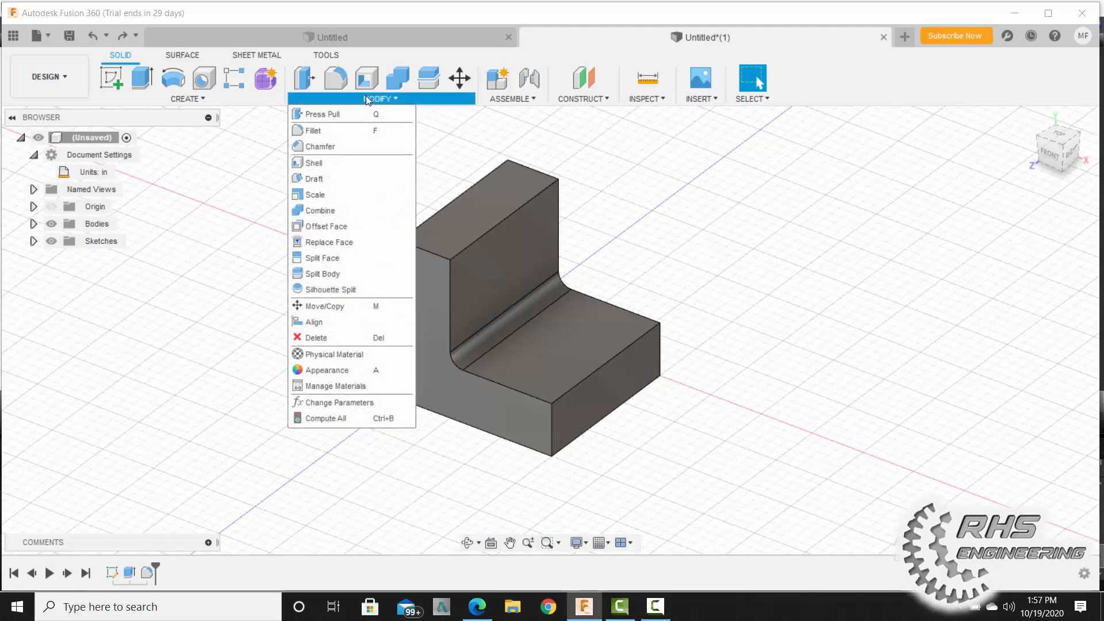
{"action": "left_click", "coordinate": [317, 147]}
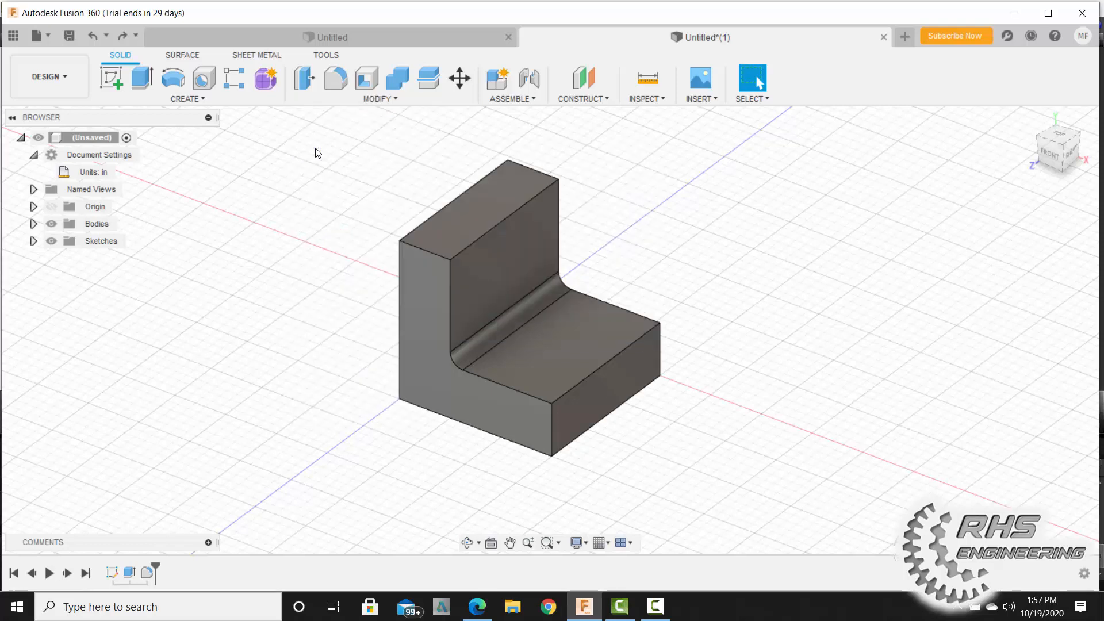
{"action": "left_click", "coordinate": [491, 226]}
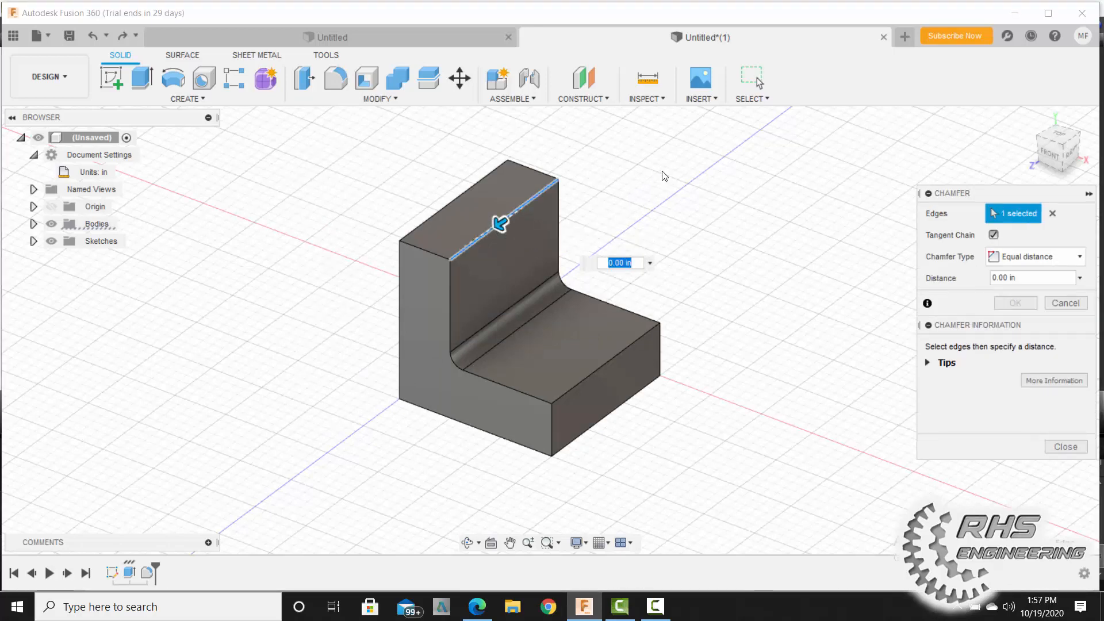
{"action": "key", "text": "BackSpace"}
{"action": "type", "text": ".12"}
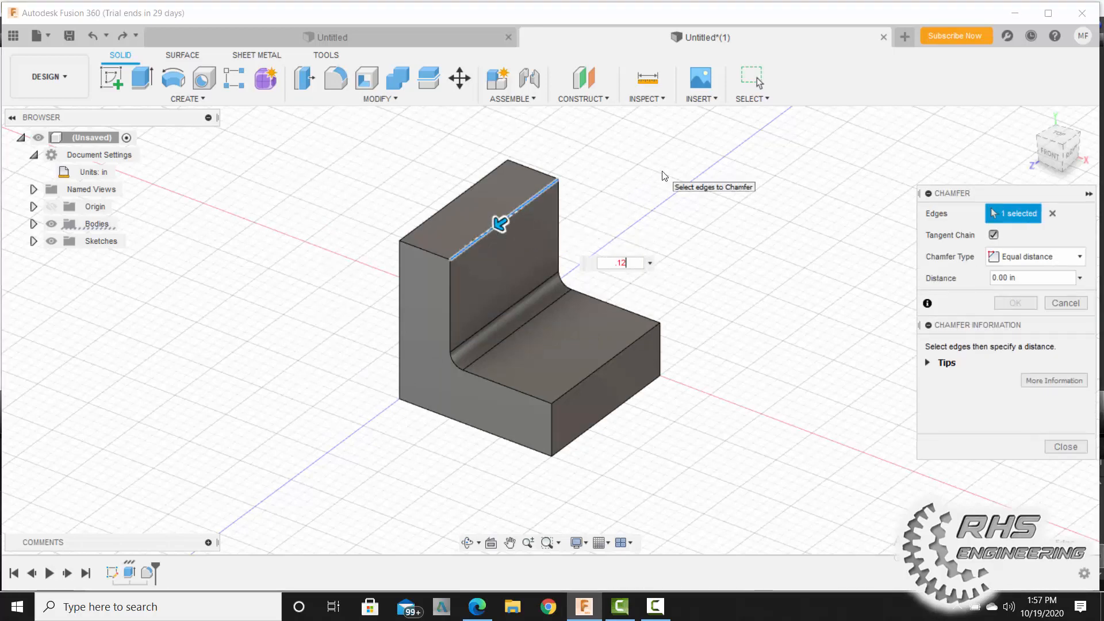
{"action": "type", "text": "5"}
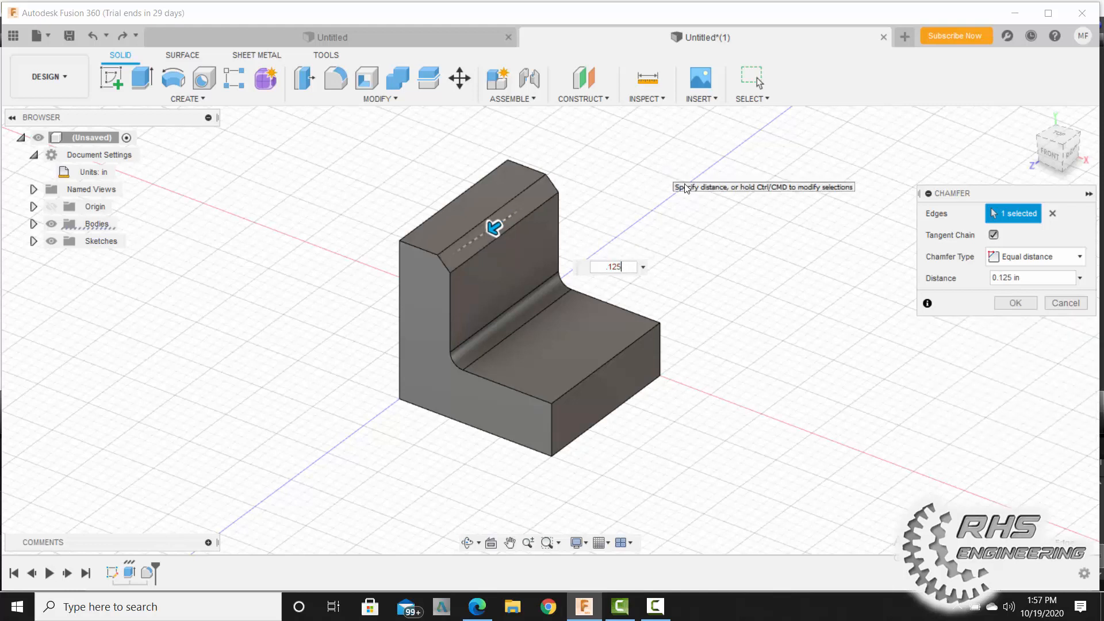
{"action": "left_click", "coordinate": [1013, 305]}
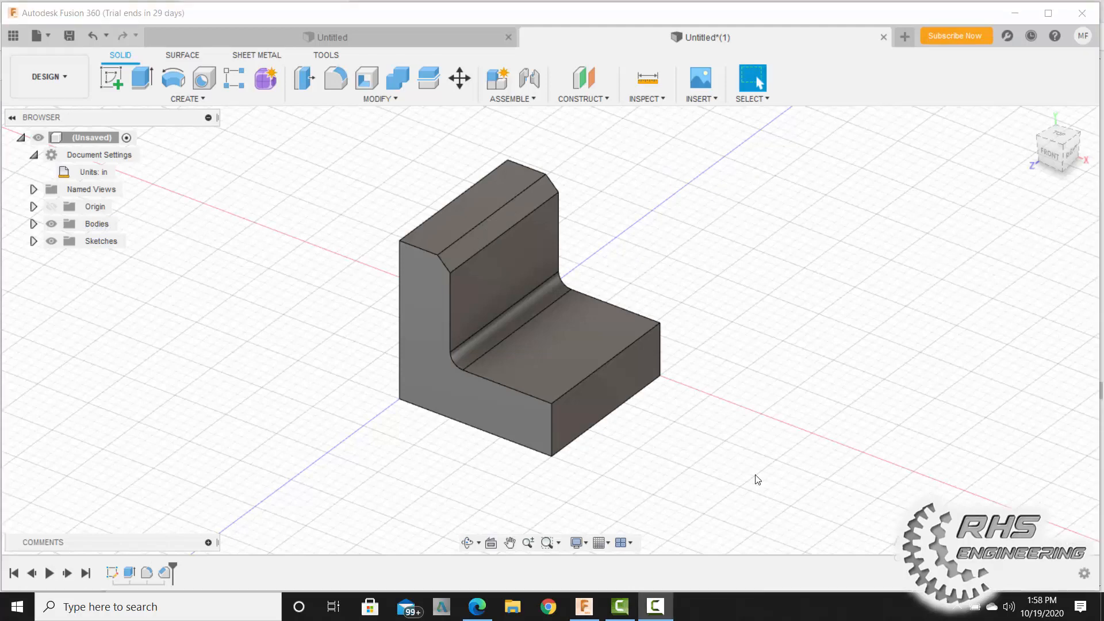
Step: Chamfer the base's upper outer edge using two distances, 0.25 in down the end face and 0.375 in along the top face
{"action": "left_click", "coordinate": [375, 99]}
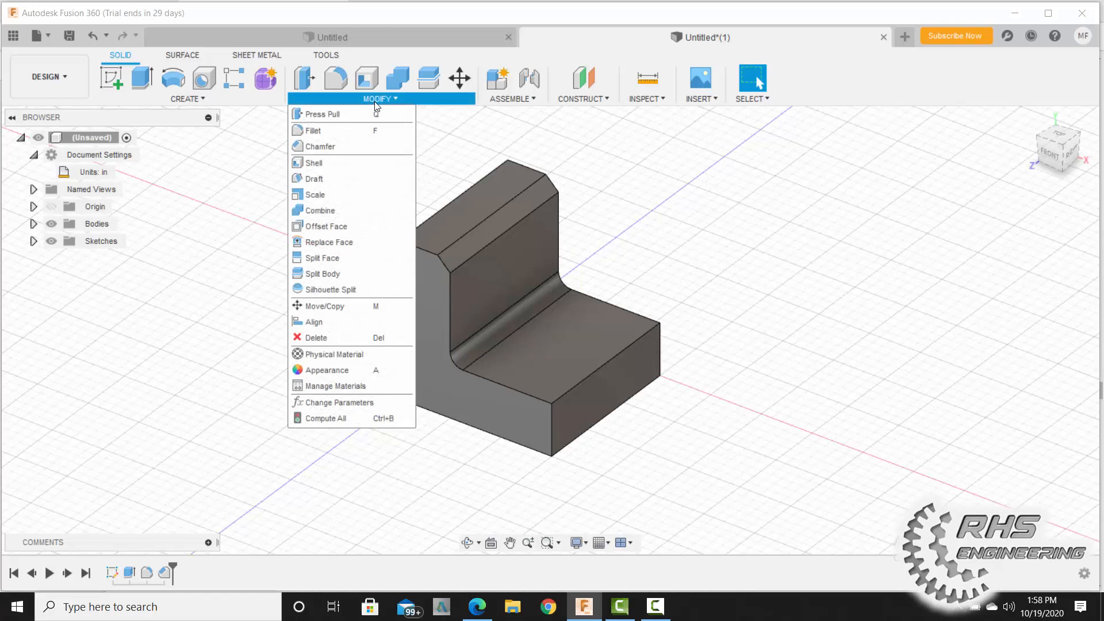
{"action": "left_click", "coordinate": [322, 146]}
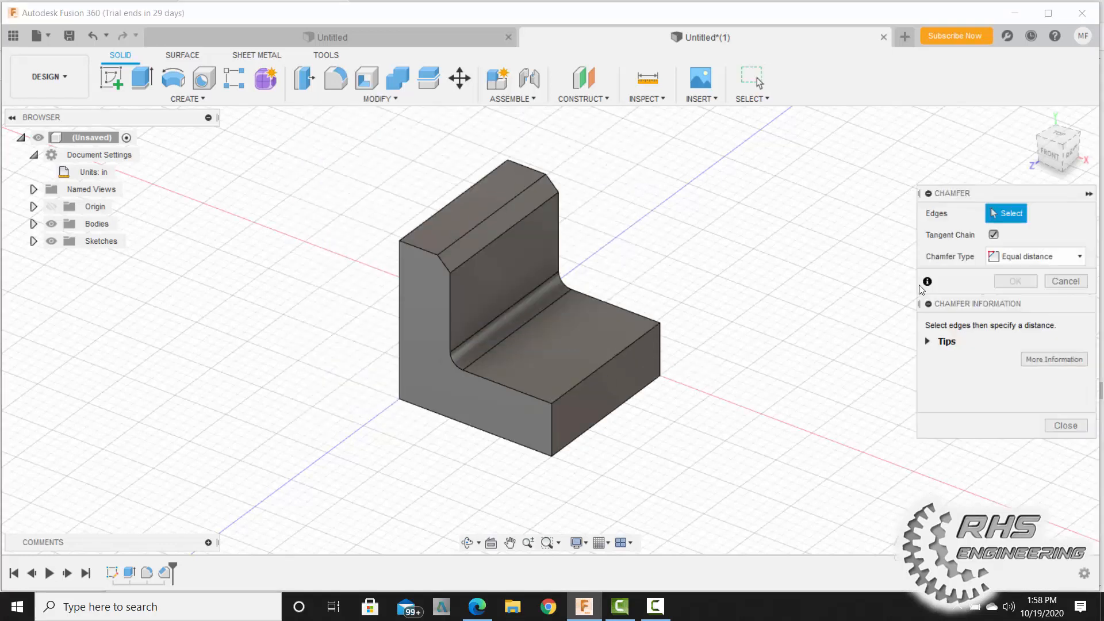
{"action": "left_click", "coordinate": [1007, 257]}
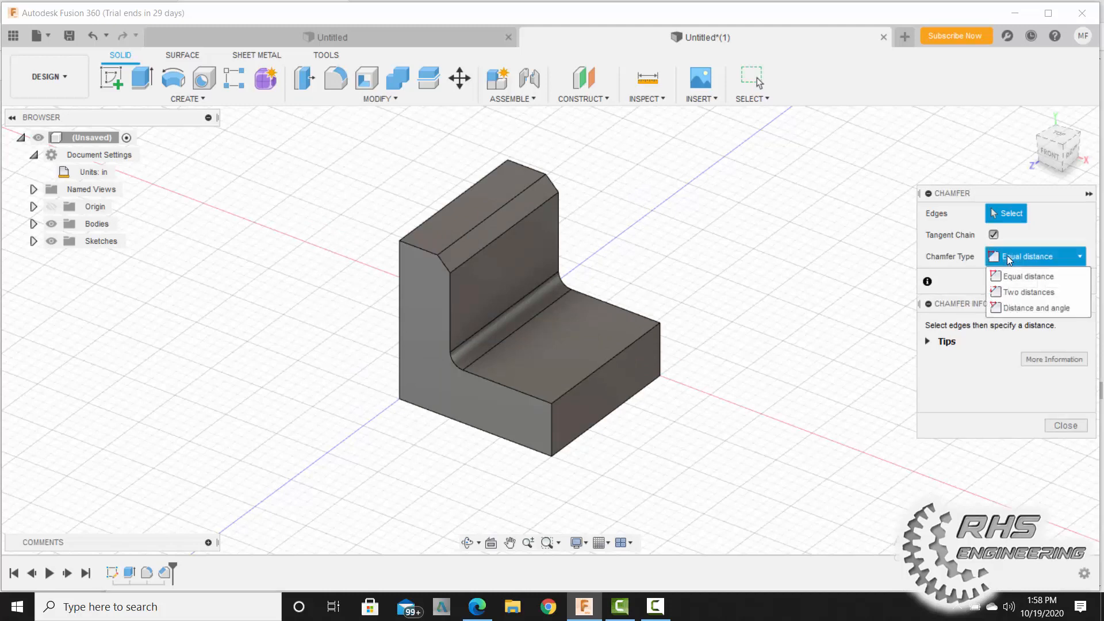
{"action": "left_click", "coordinate": [1002, 293]}
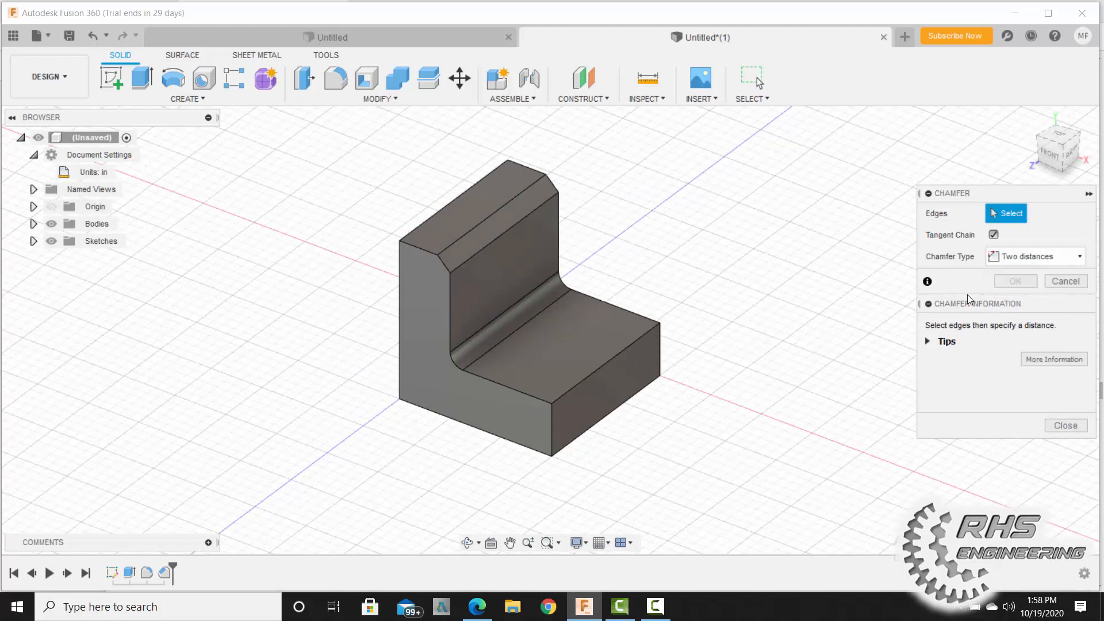
{"action": "left_click", "coordinate": [626, 344]}
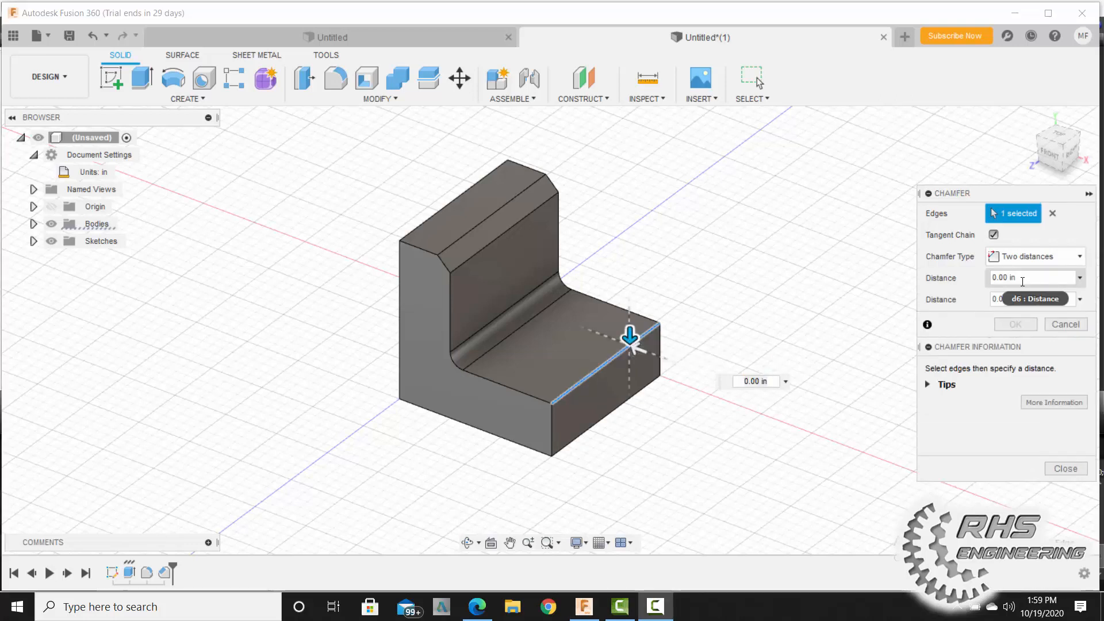
{"action": "left_click_drag", "start_coordinate": [1022, 281], "coordinate": [998, 281]}
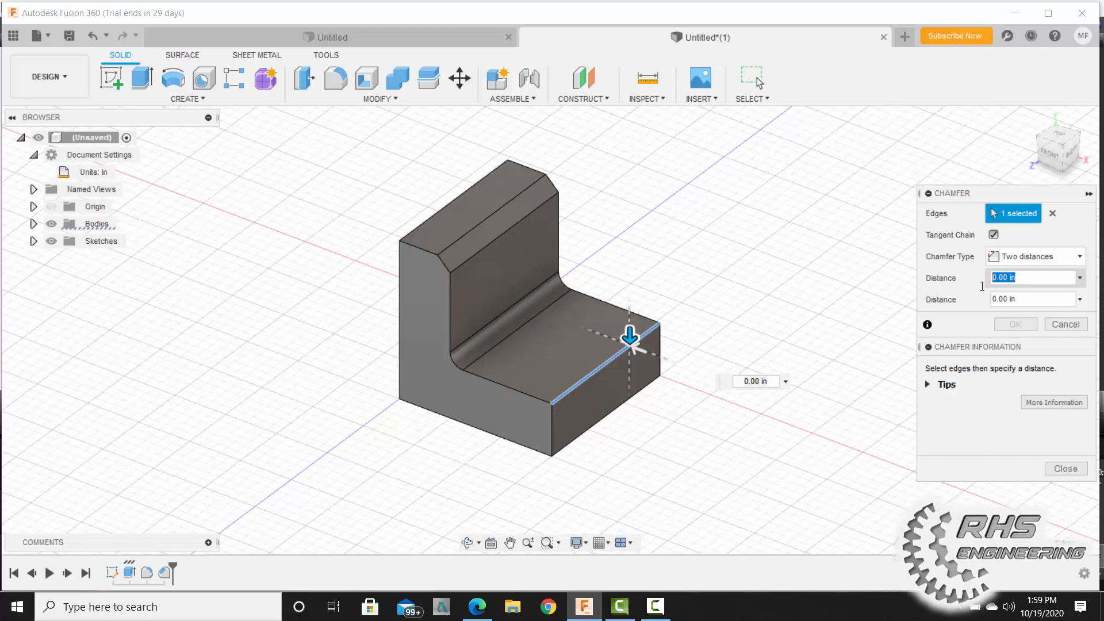
{"action": "type", "text": ".25"}
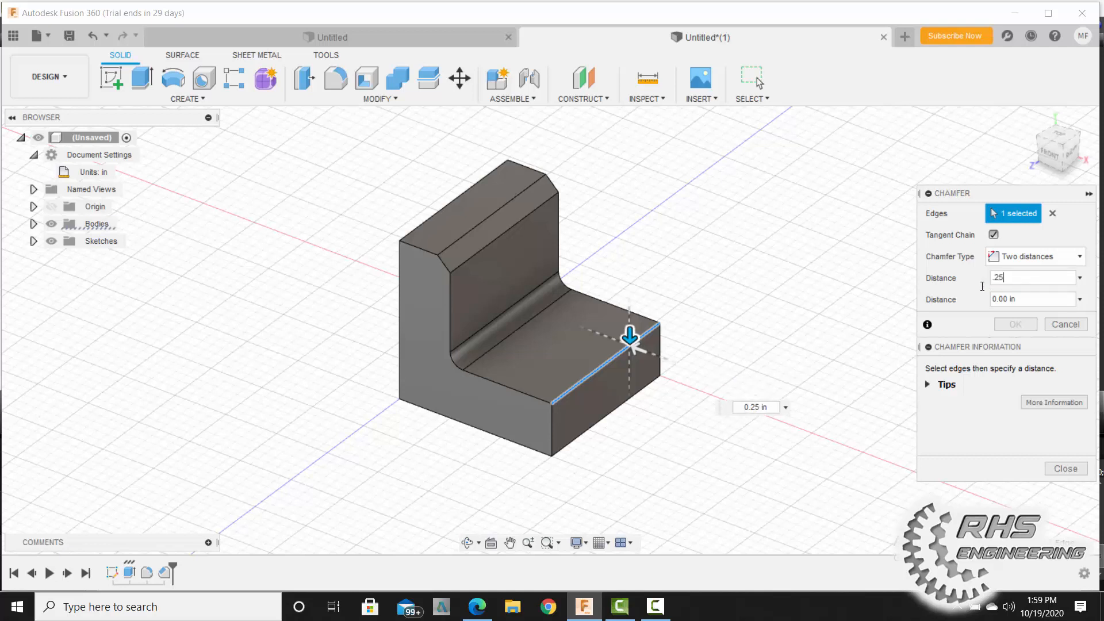
{"action": "key", "text": "Tab"}
{"action": "type", "text": "."}
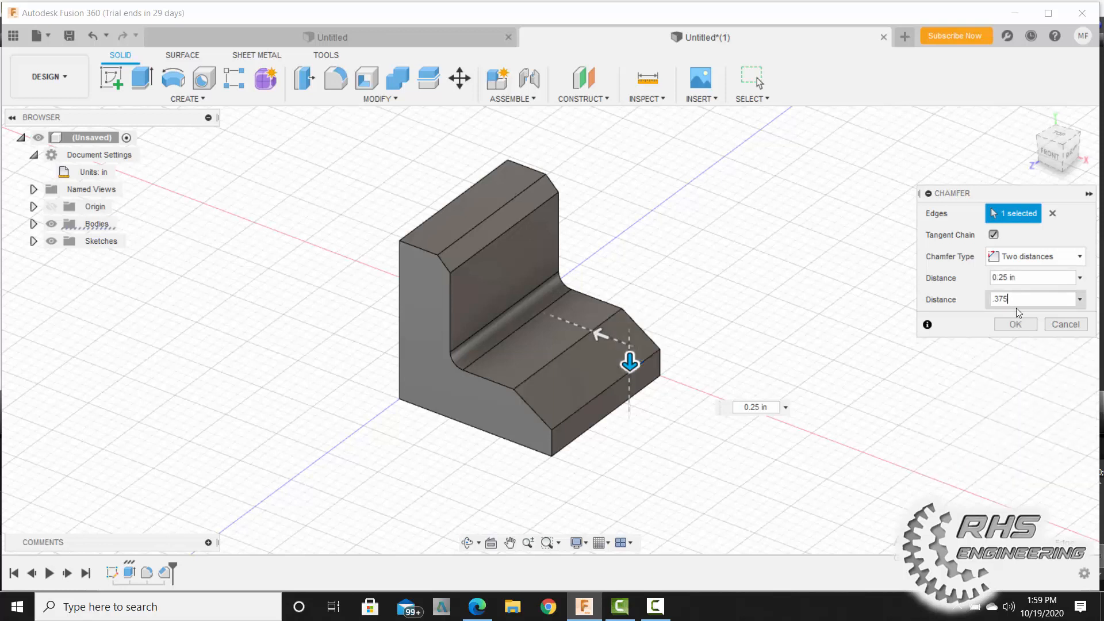
{"action": "left_click", "coordinate": [1019, 326]}
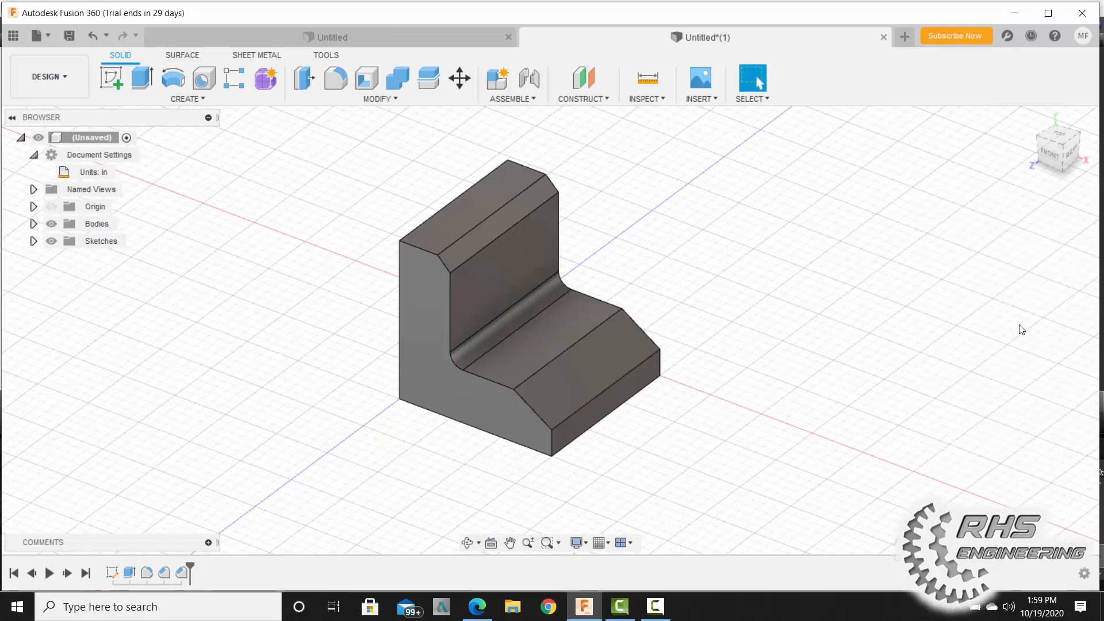